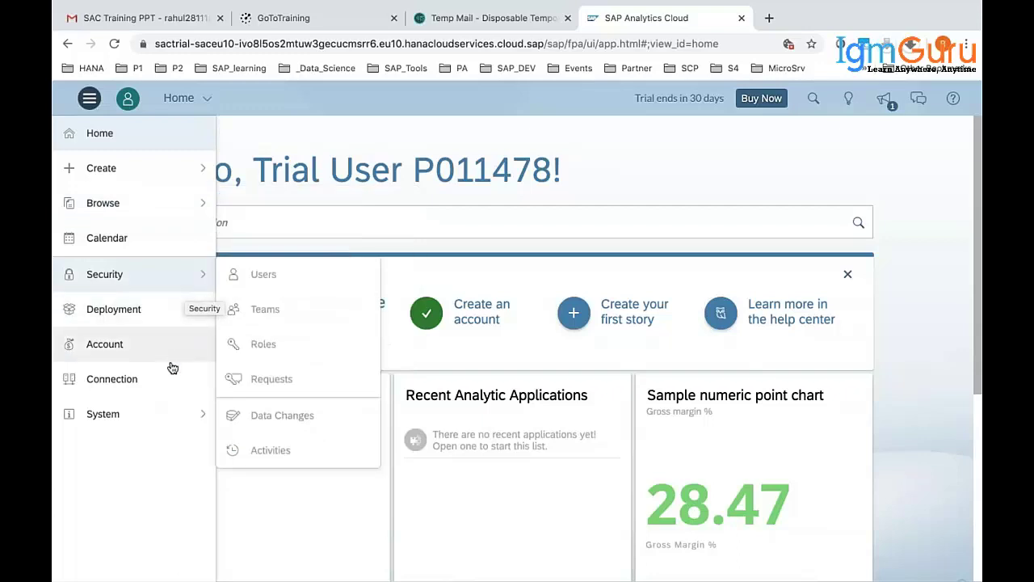
# - Open the Connection page, start a new connection and examine the data sources offered for live data
pyautogui.click(167, 378)
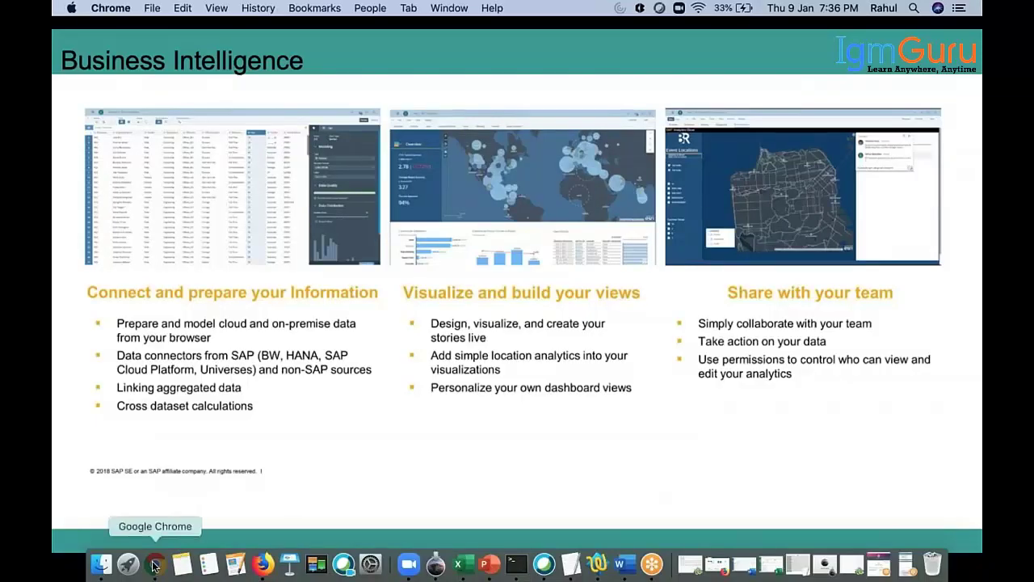
pyautogui.click(156, 566)
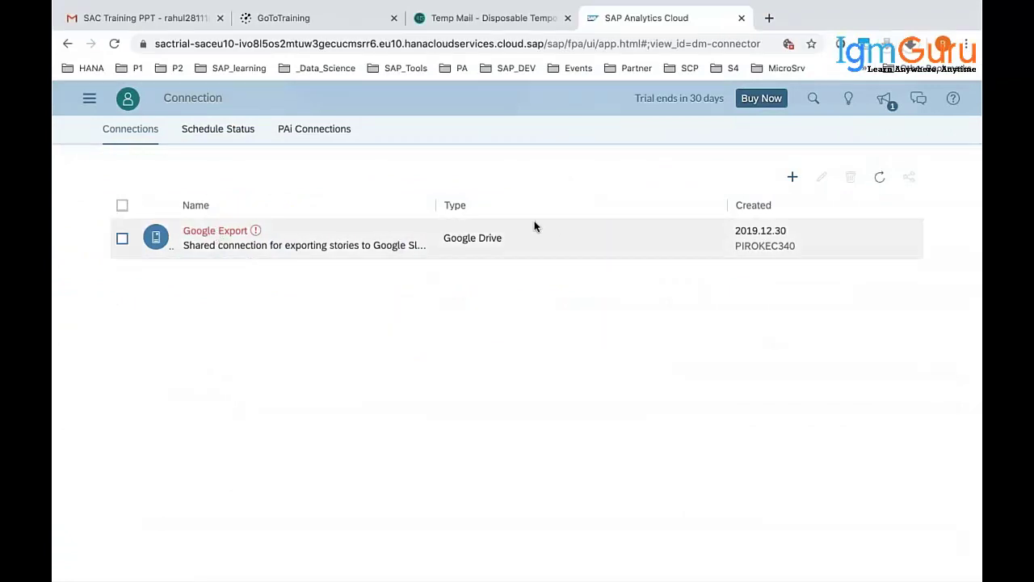
pyautogui.click(792, 176)
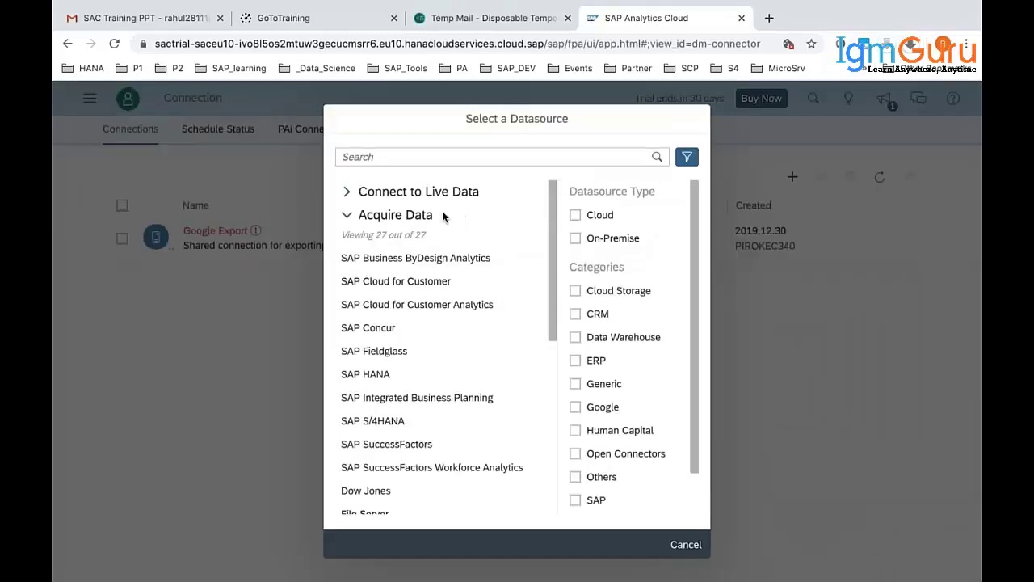
pyautogui.click(347, 215)
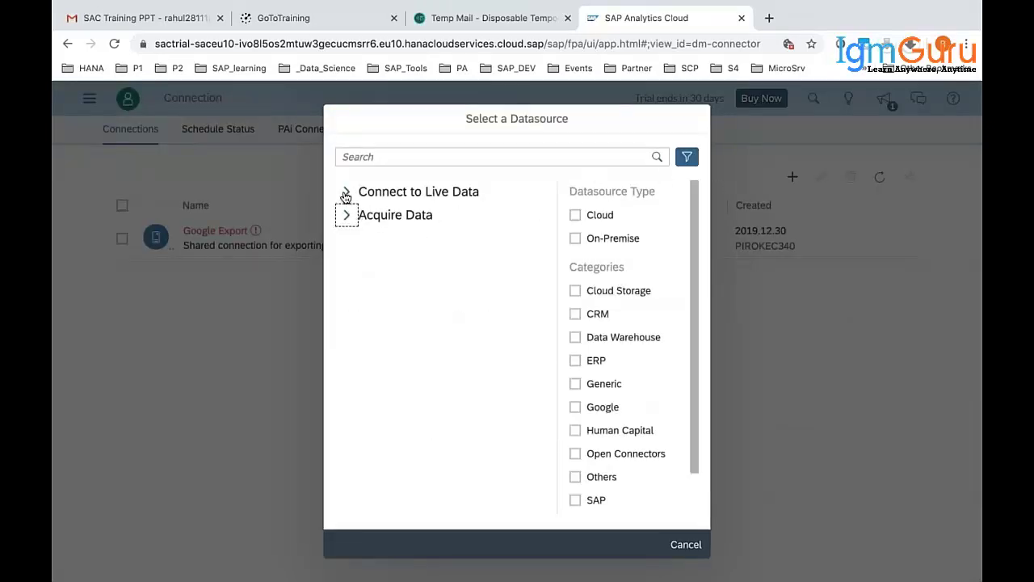
pyautogui.click(346, 193)
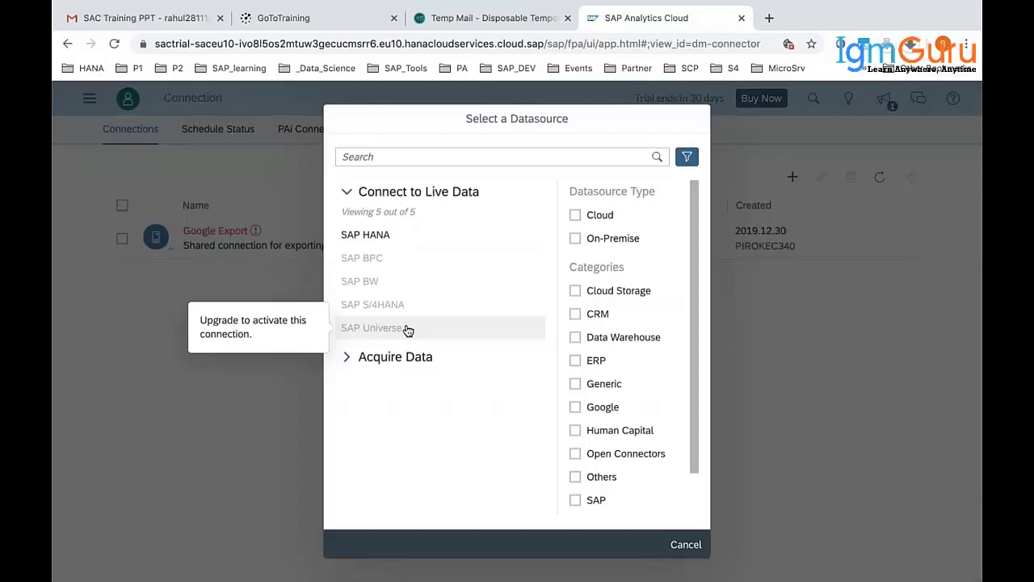
pyautogui.click(348, 195)
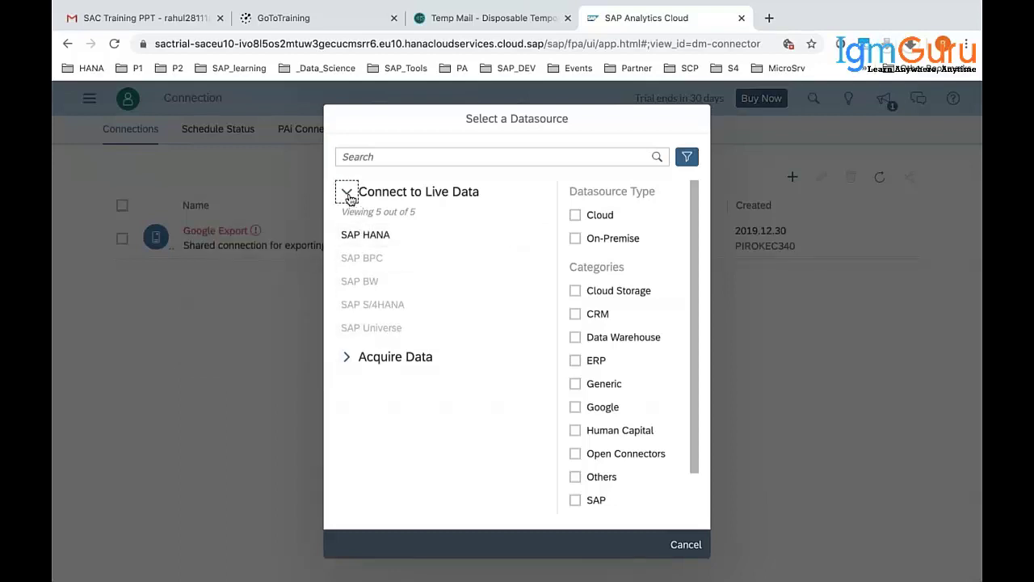
pyautogui.click(348, 195)
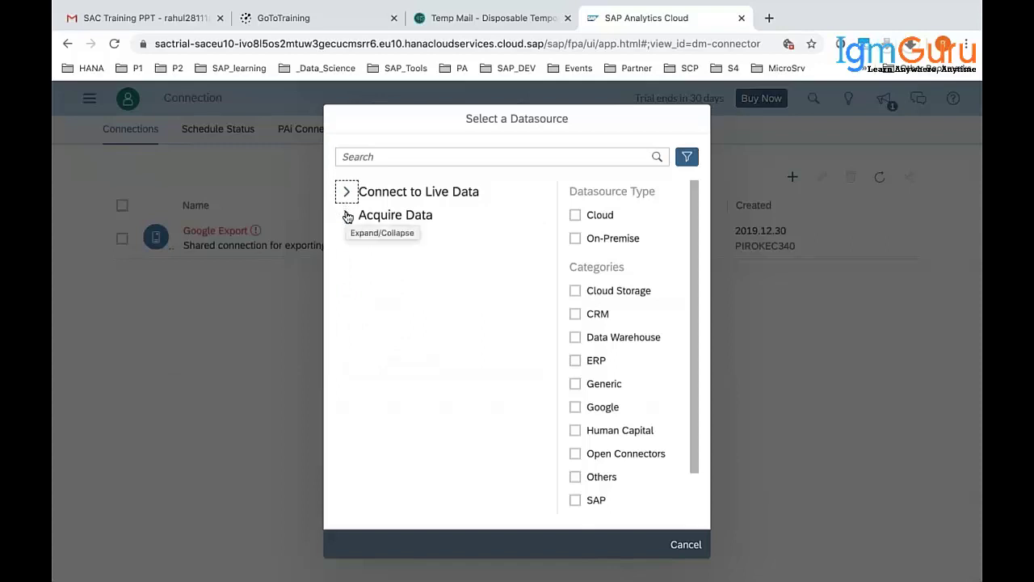
# - Examine the full list of data sources offered for acquiring data, down to SQL Databases, and close the data source selection
pyautogui.click(347, 216)
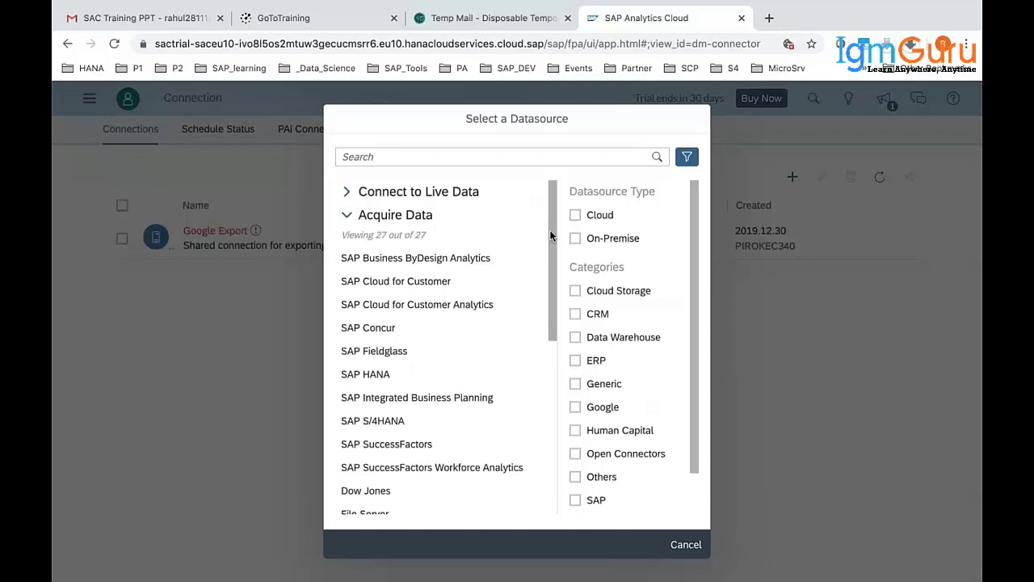
pyautogui.moveTo(550, 235); pyautogui.dragTo(550, 248)
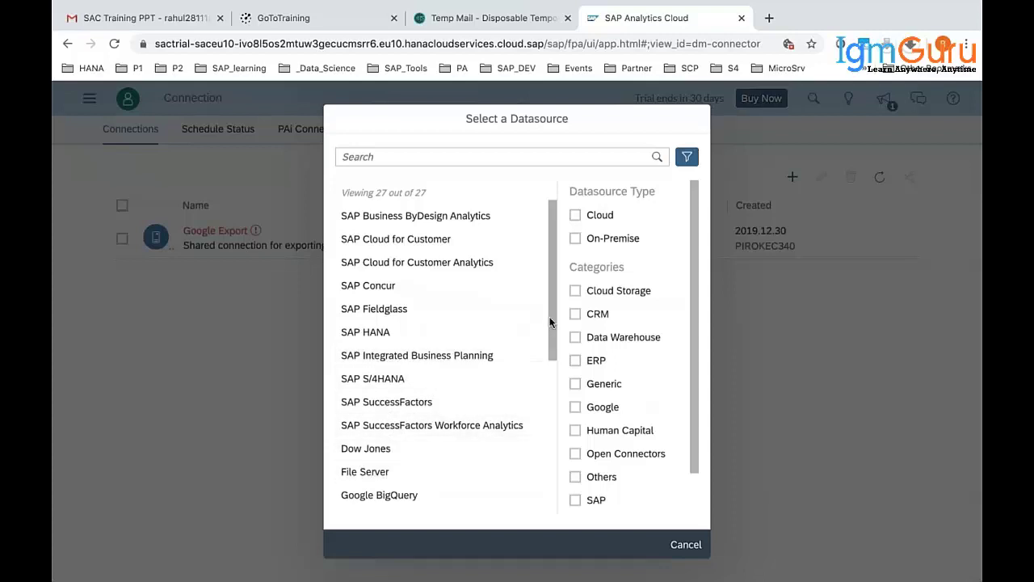
pyautogui.scroll(-1, 549, 347)
pyautogui.moveTo(549, 342); pyautogui.dragTo(545, 433)
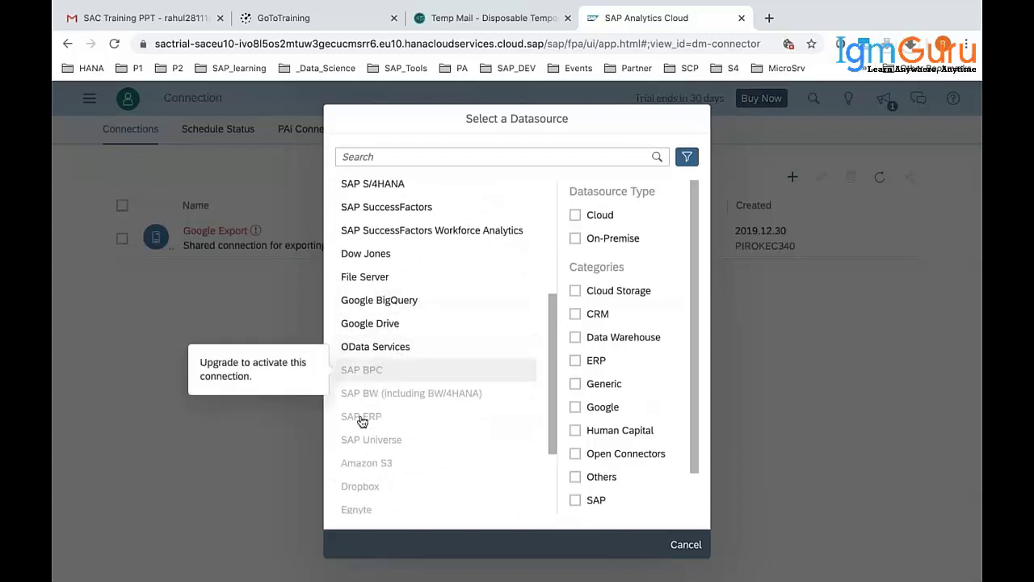
pyautogui.click(377, 463)
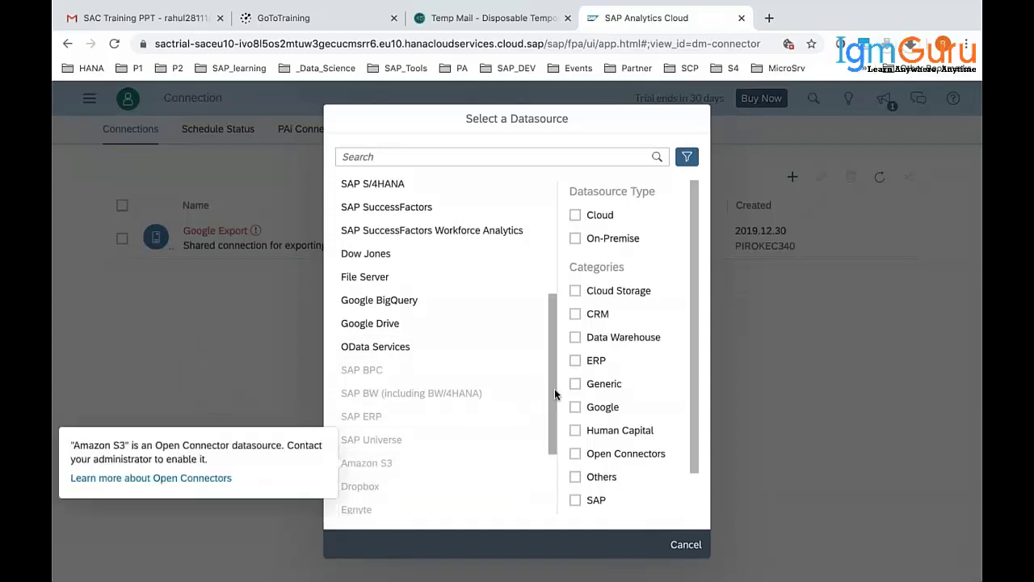
pyautogui.moveTo(550, 388); pyautogui.dragTo(547, 446)
pyautogui.moveTo(457, 414)
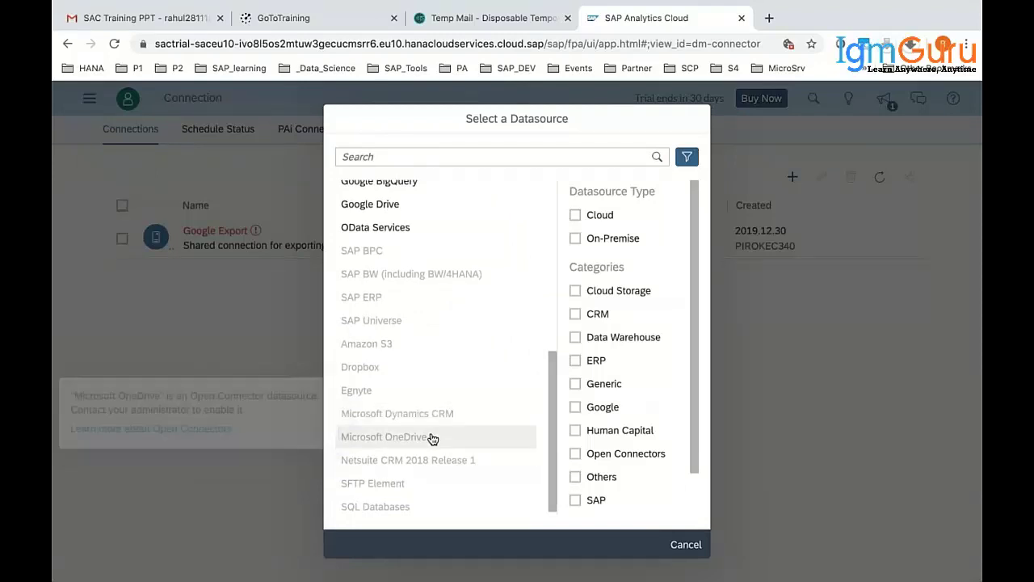
pyautogui.moveTo(433, 460)
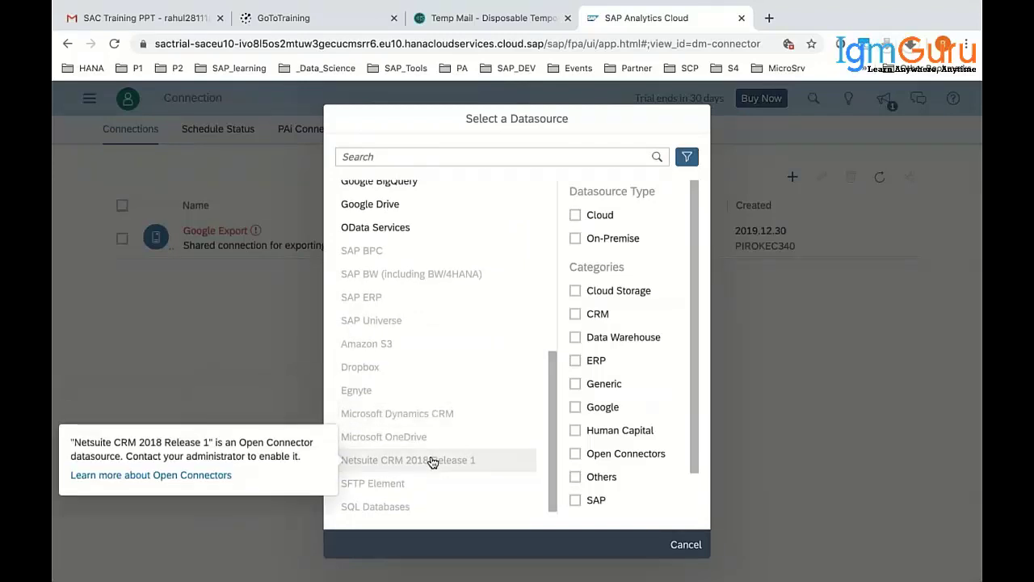
pyautogui.moveTo(416, 487)
pyautogui.moveTo(414, 510)
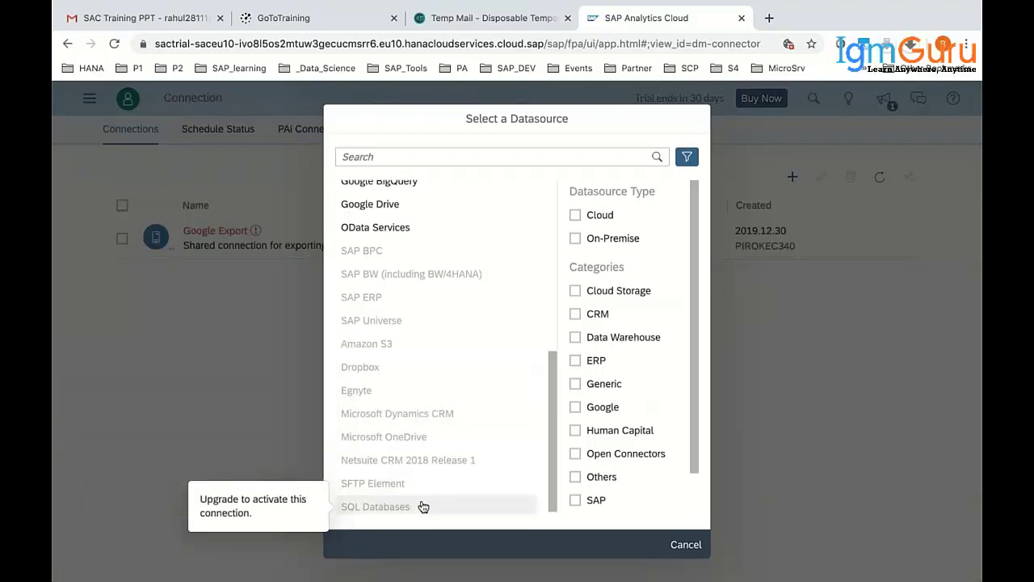
pyautogui.moveTo(552, 436); pyautogui.dragTo(557, 236)
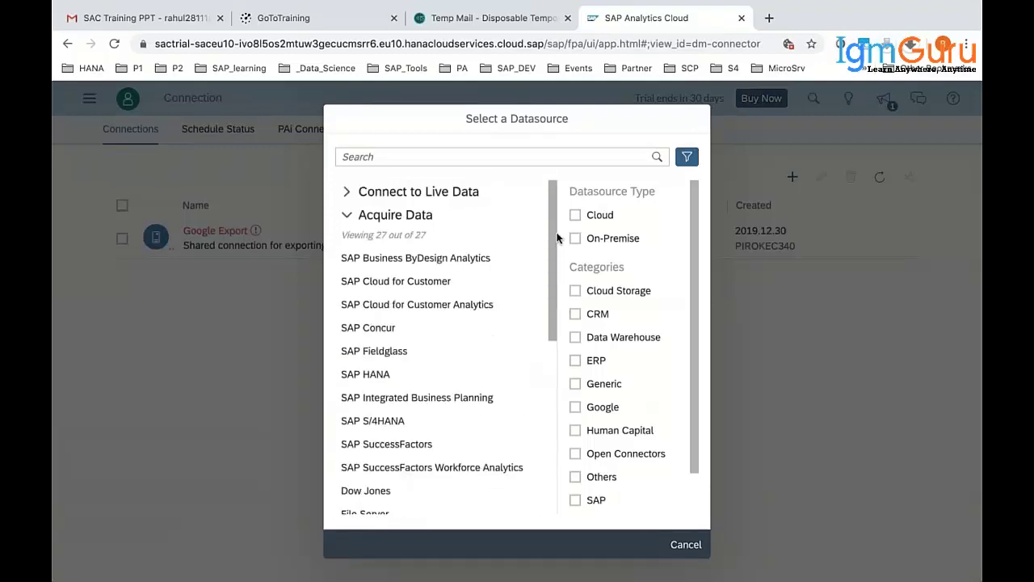
pyautogui.click(685, 546)
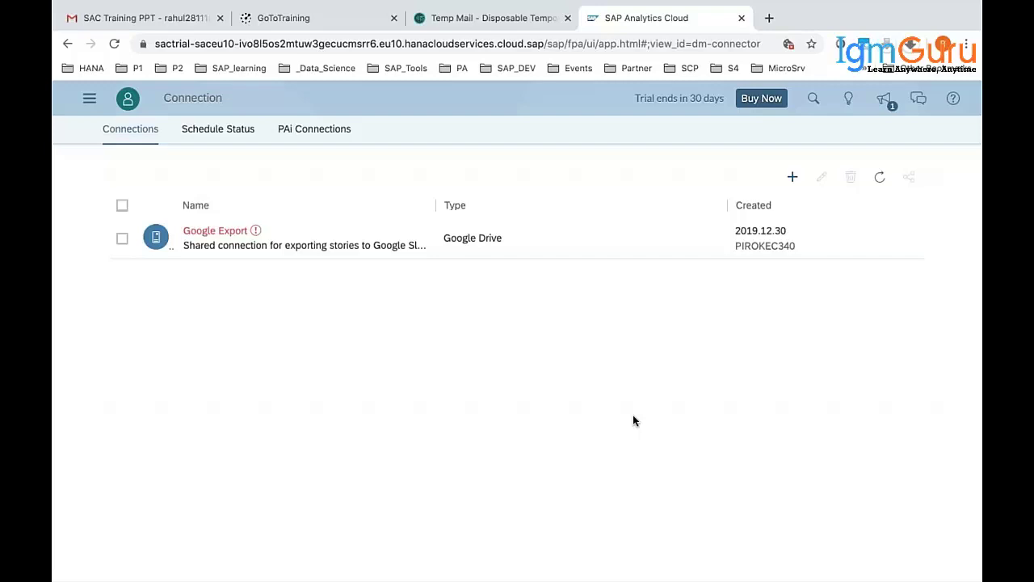
# - Return to the home page and open the Sample - Revenue Analysis story
pyautogui.click(89, 99)
pyautogui.click(104, 135)
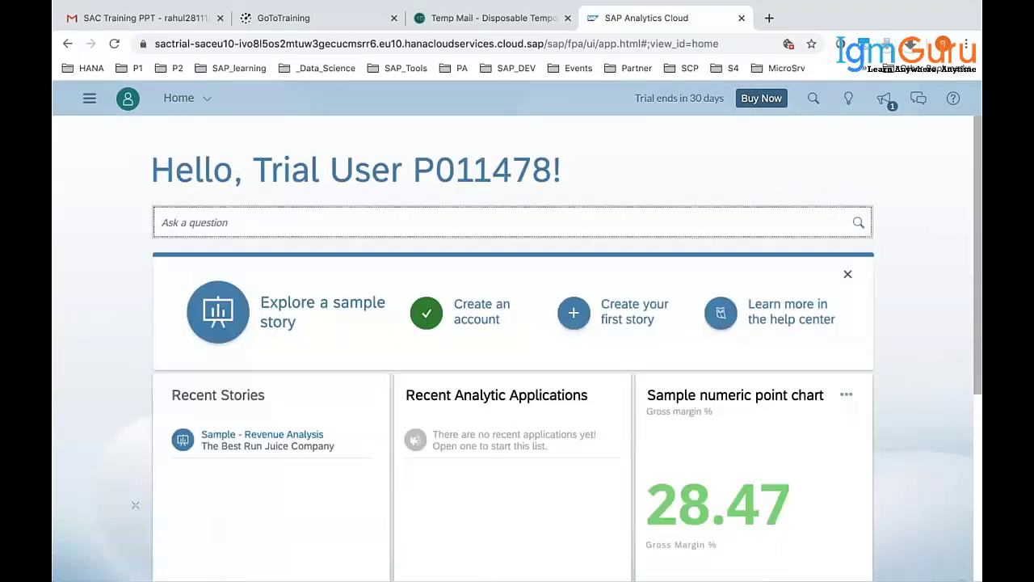
pyautogui.click(279, 440)
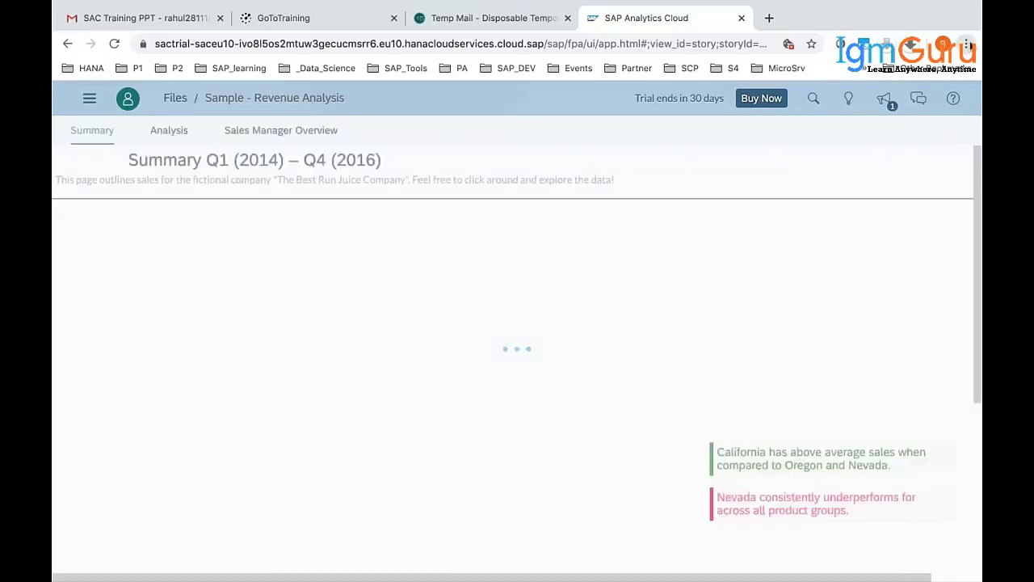
pyautogui.click(966, 44)
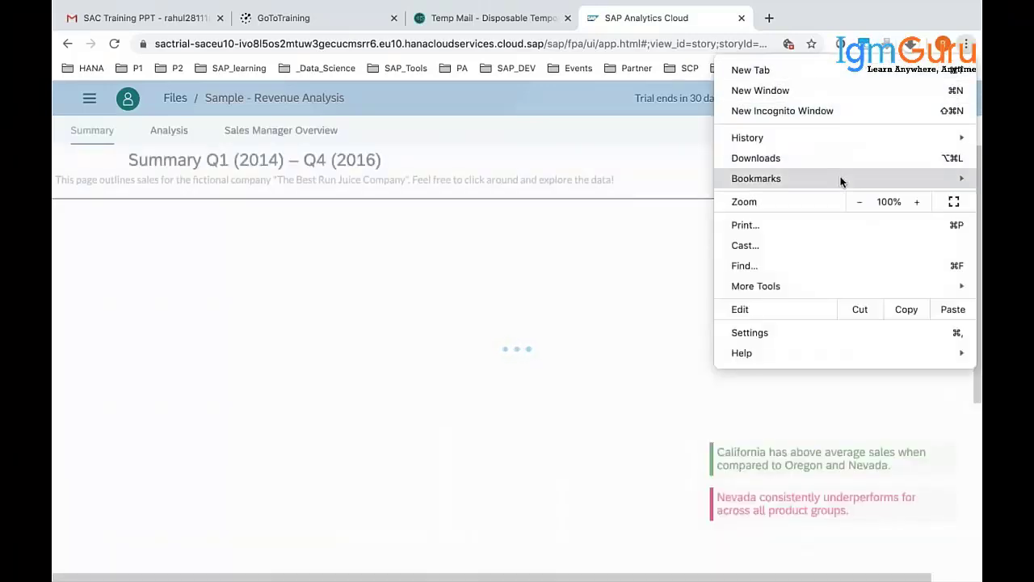
pyautogui.moveTo(840, 179)
pyautogui.click(412, 331)
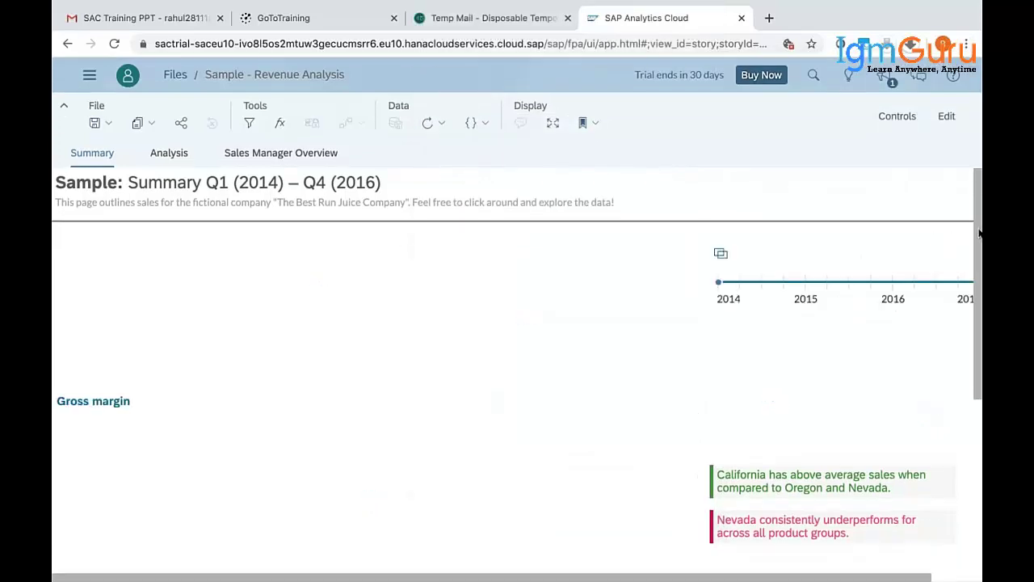
# - Examine the charts on the story's Summary page with the page zoomed out, including the details of California's gross margin
pyautogui.scroll(-1, 980, 233)
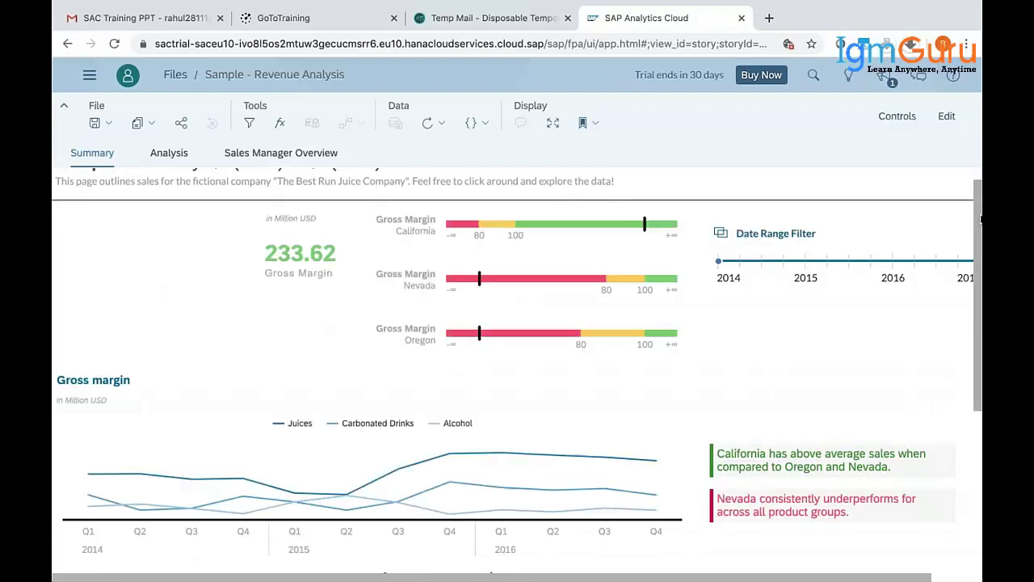
pyautogui.scroll(1, 980, 218)
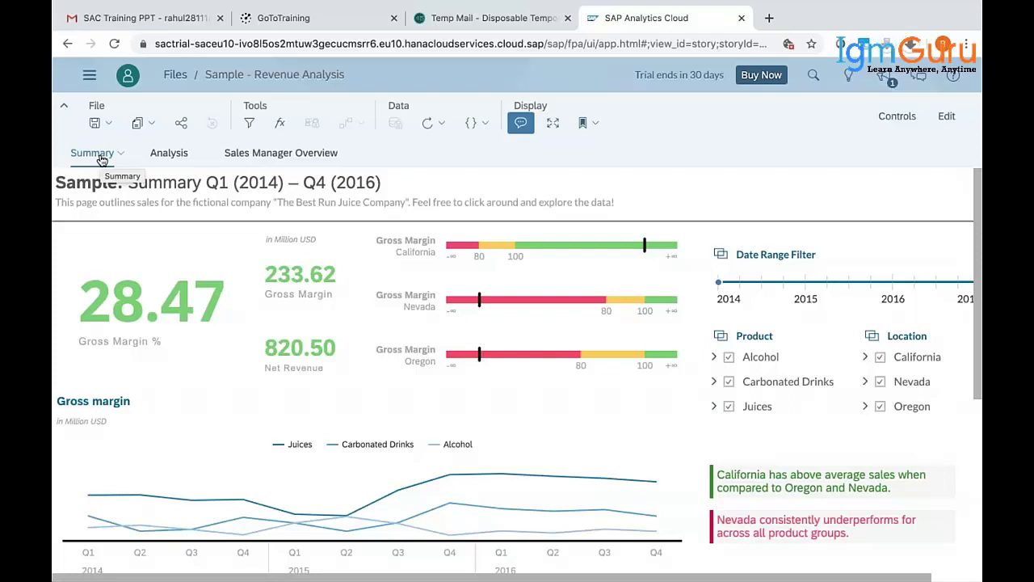
pyautogui.scroll(-3, 260, 345)
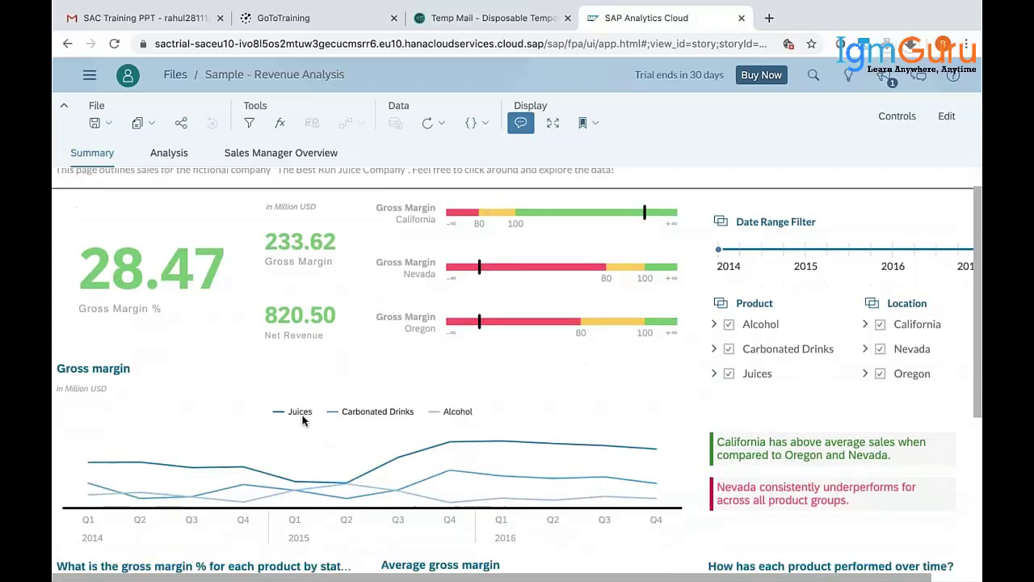
pyautogui.scroll(-4, 210, 264)
pyautogui.scroll(8, 210, 264)
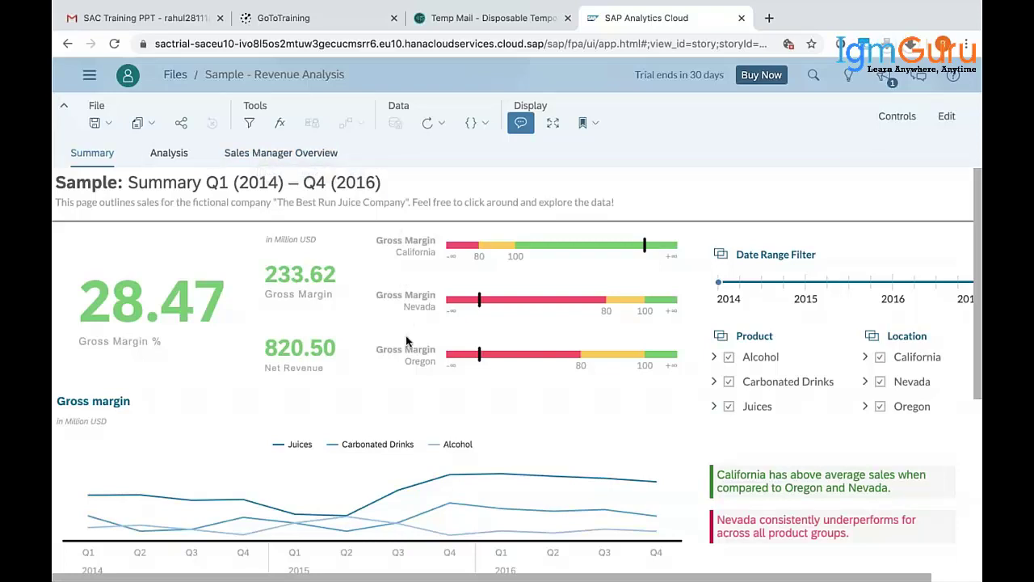
pyautogui.scroll(-1, 406, 337)
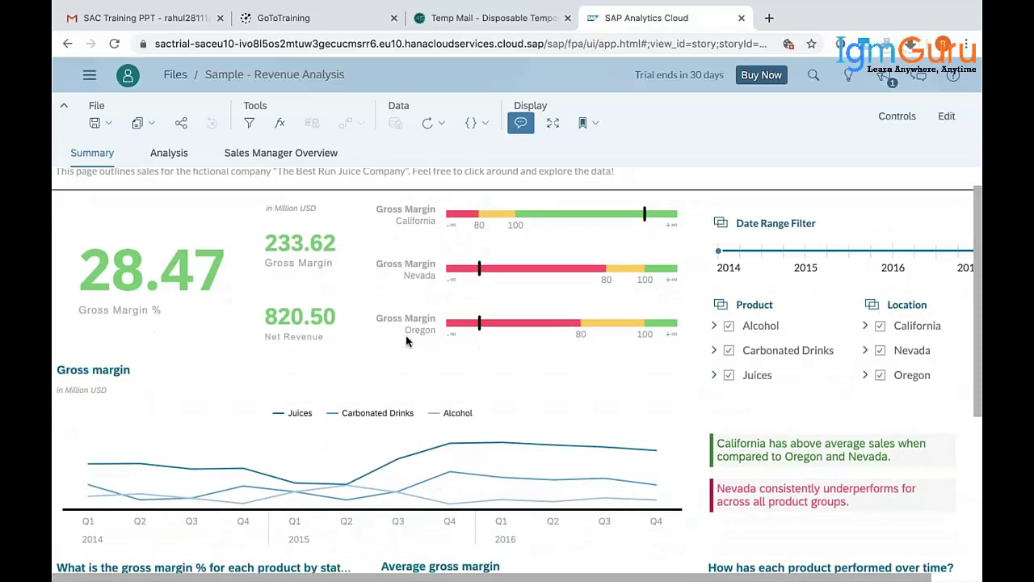
pyautogui.hotkey('ctrl', '-')
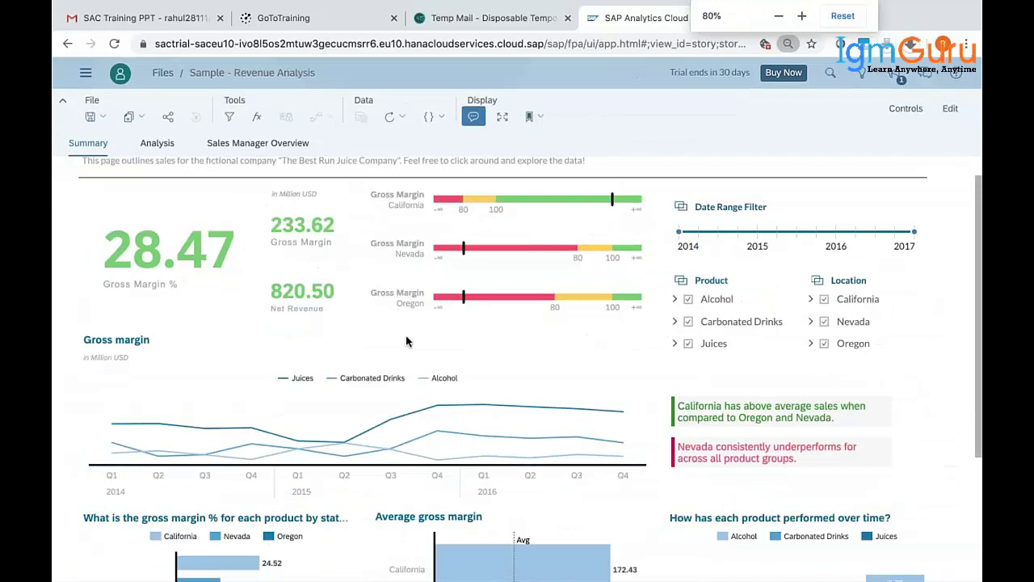
pyautogui.hotkey('ctrl', '-')
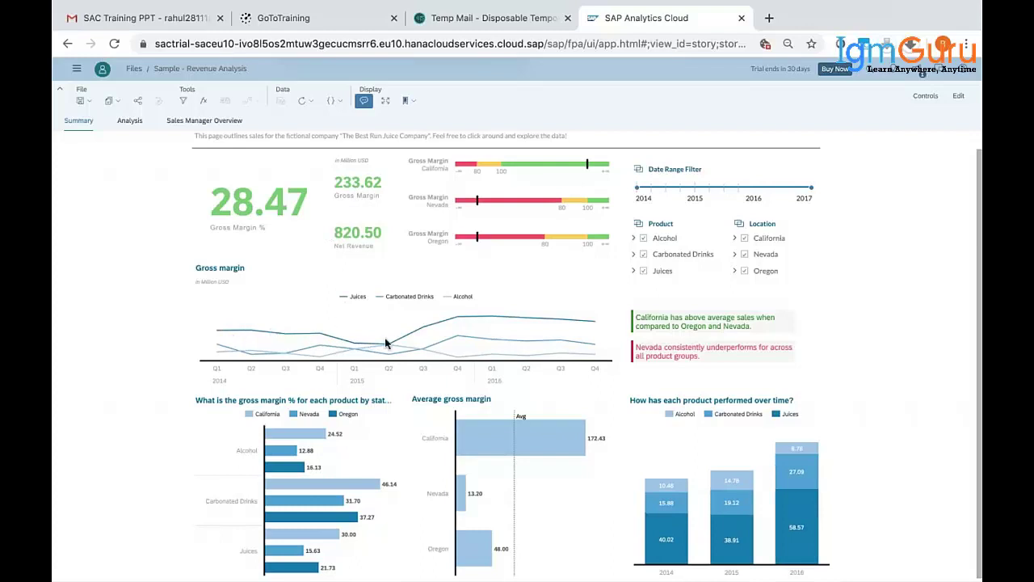
pyautogui.moveTo(586, 165)
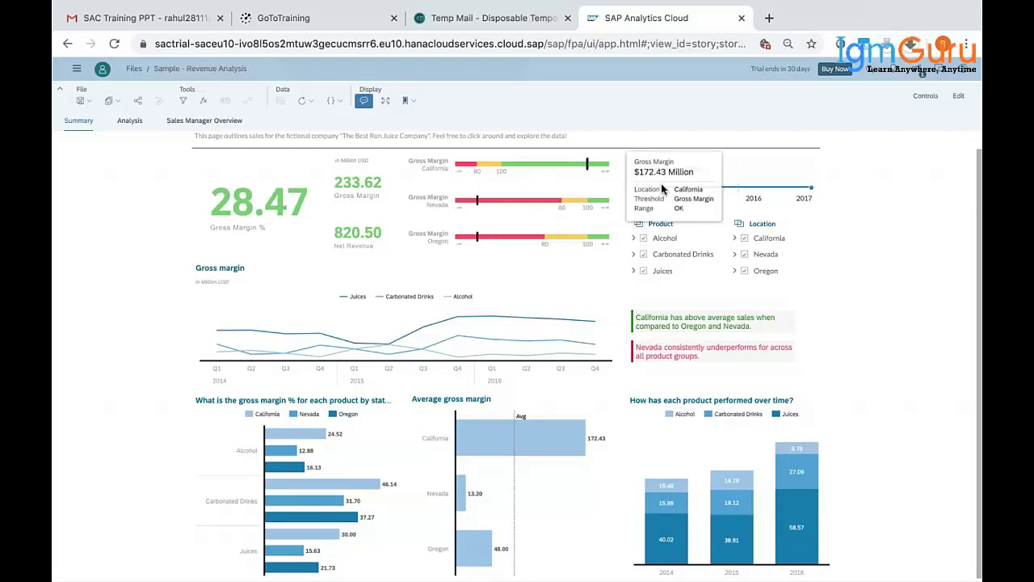
# - Set the Date Range Filter to finish at the end of 2015 Q3 and restrict the Location filter to California
pyautogui.moveTo(813, 195); pyautogui.dragTo(747, 194)
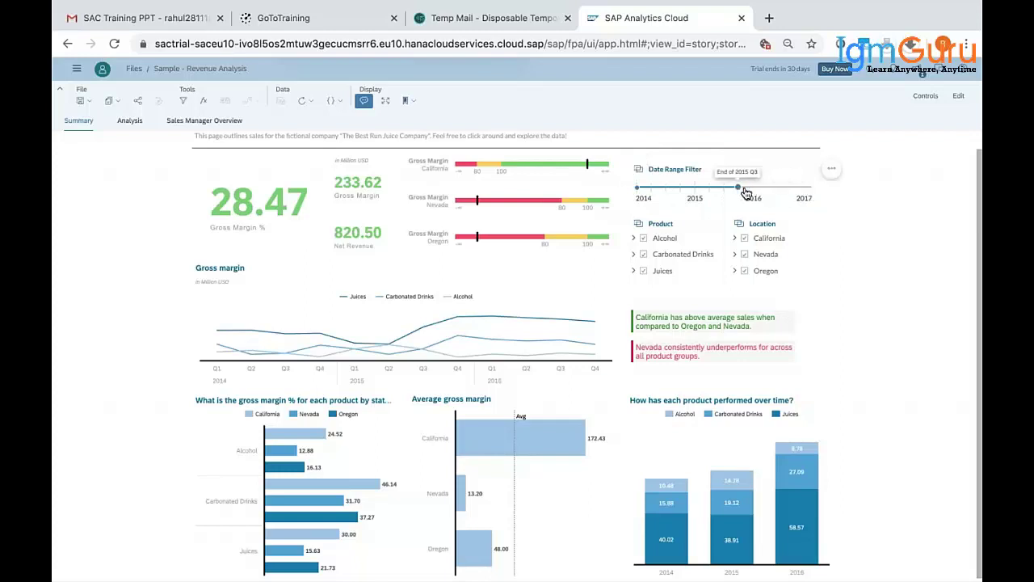
pyautogui.click(639, 187)
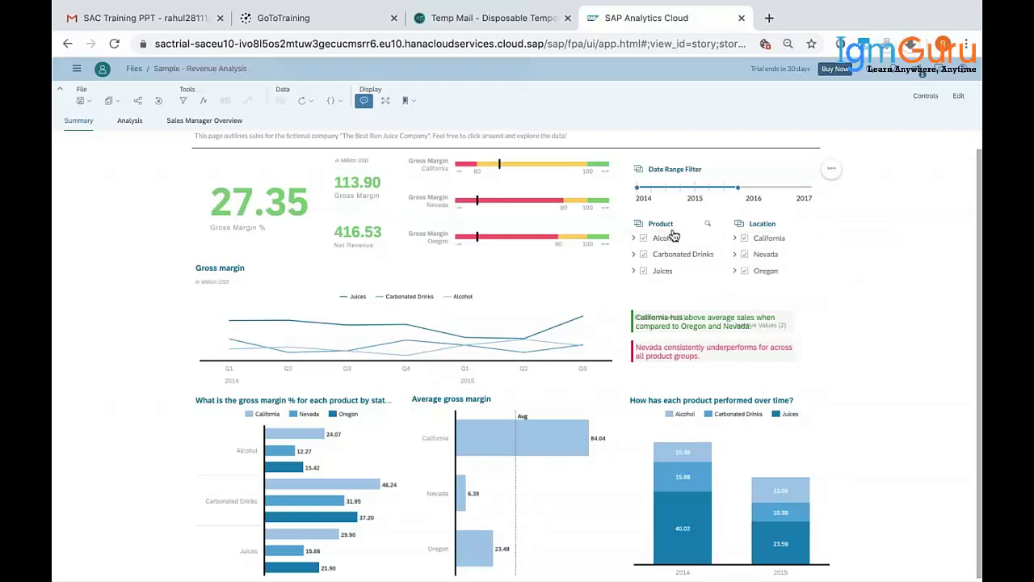
pyautogui.click(745, 239)
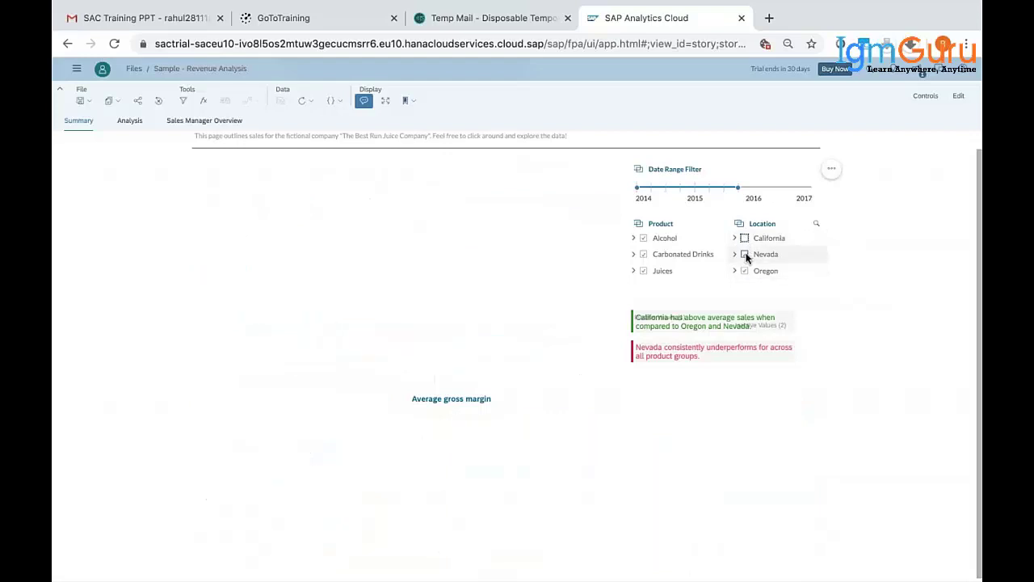
pyautogui.click(746, 254)
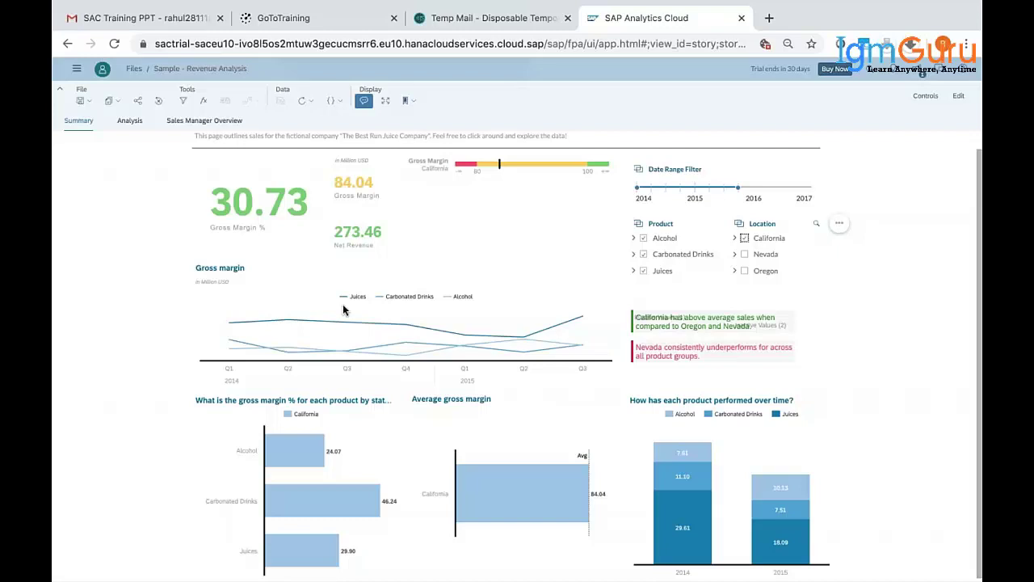
# - Drill down by Product on the 2014 Carbonated Drinks segment in the chart of product performance over time
pyautogui.moveTo(310, 446)
pyautogui.click(682, 478)
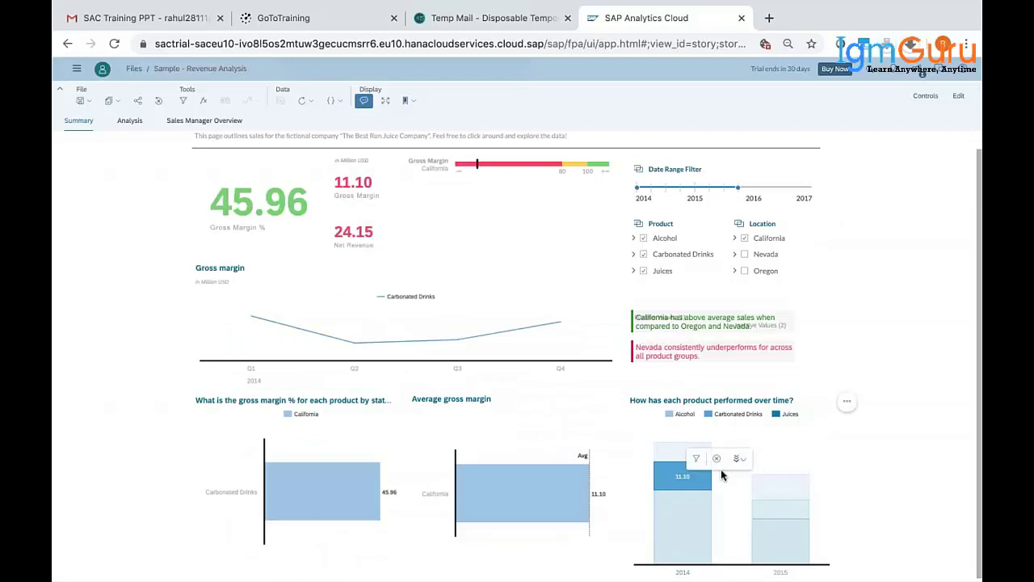
pyautogui.click(741, 459)
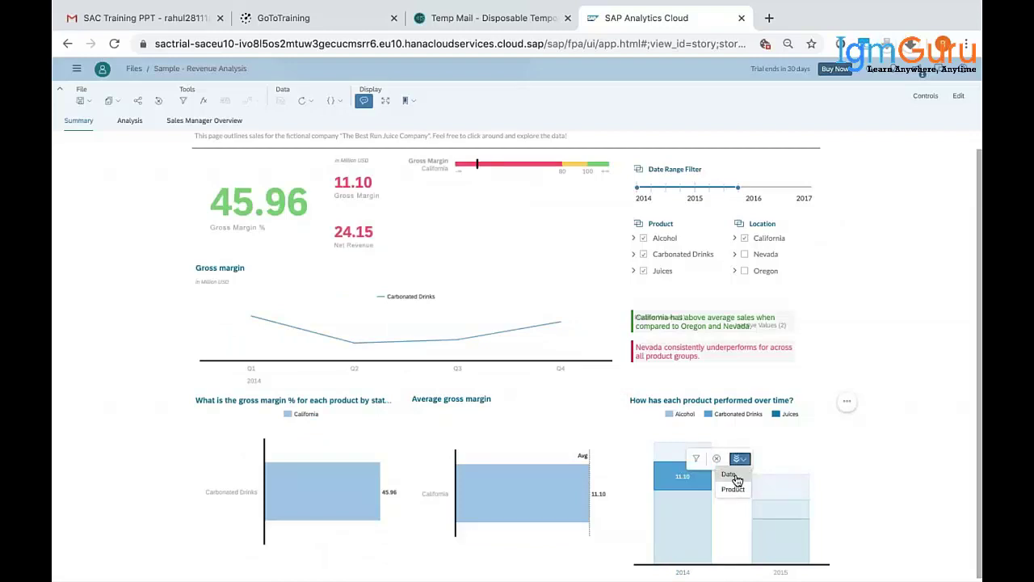
pyautogui.click(732, 490)
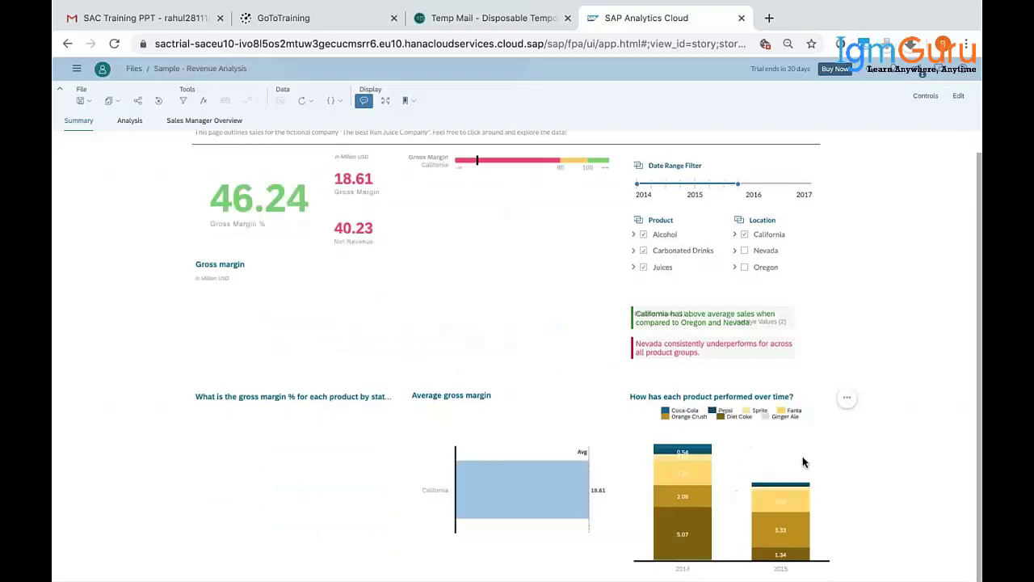
# - Check the 2014 Fanta and Diet Coke gross margins in the product performance chart and view the story's Analysis page
pyautogui.moveTo(699, 476)
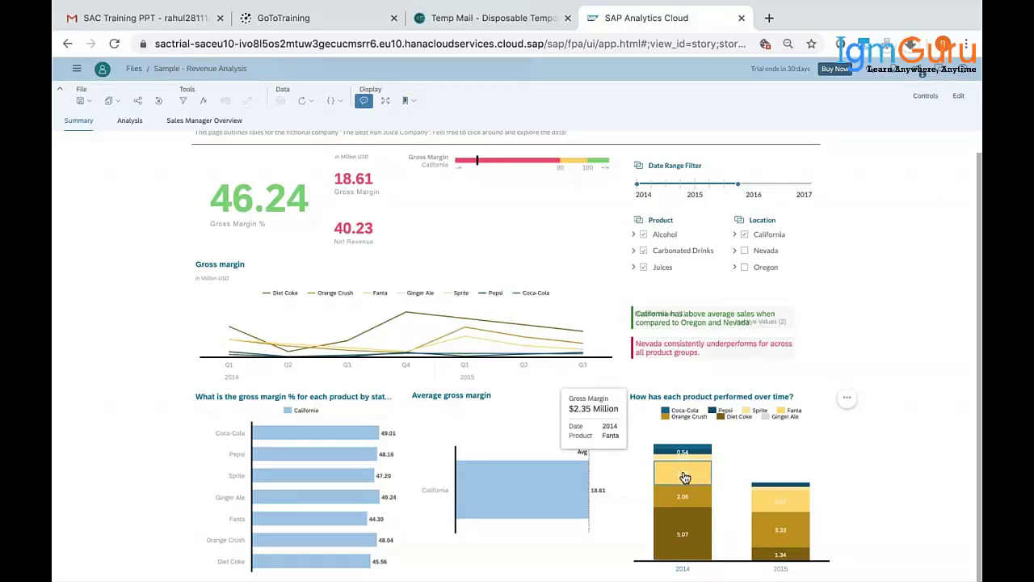
pyautogui.moveTo(688, 525)
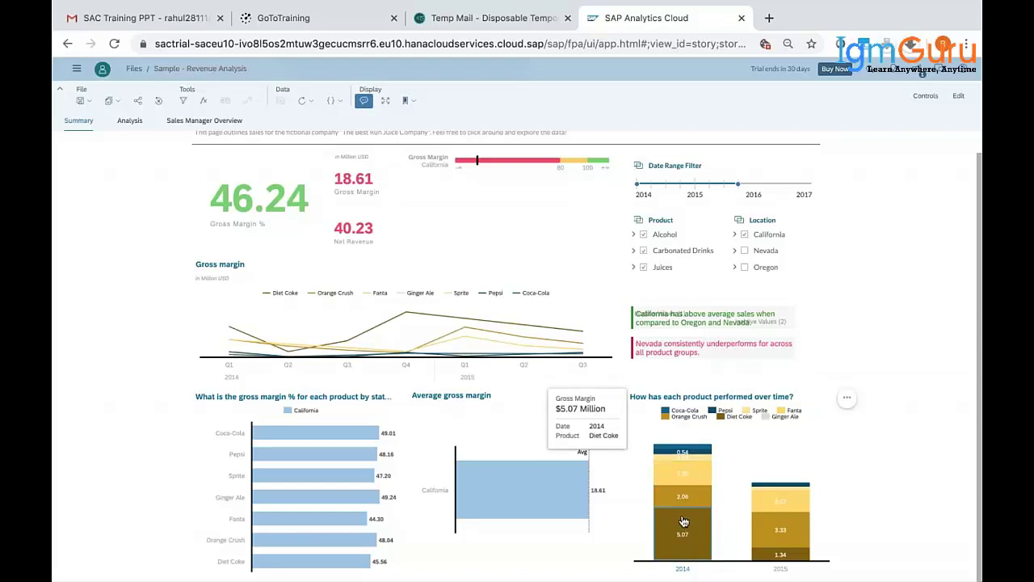
pyautogui.moveTo(784, 557)
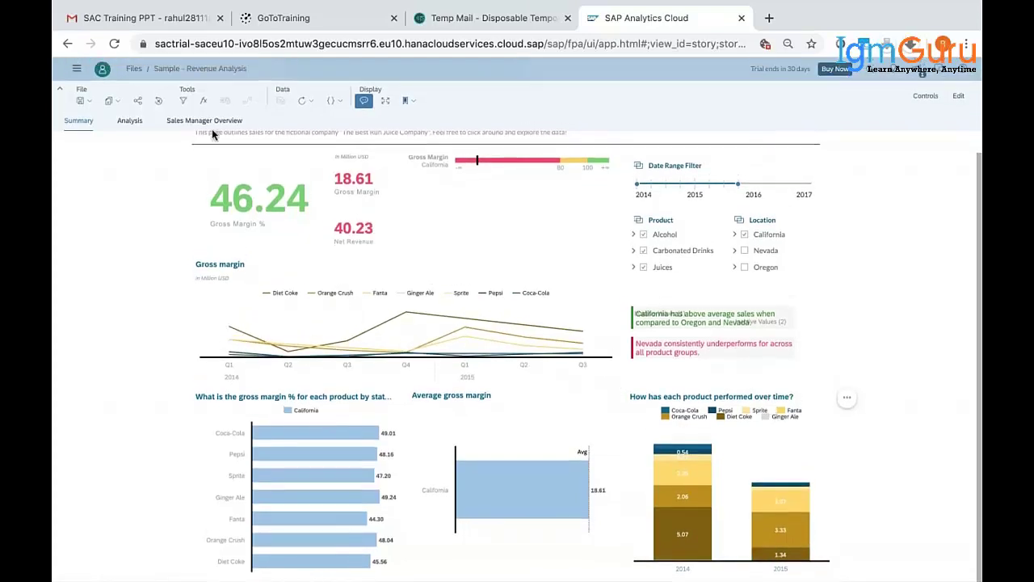
pyautogui.click(130, 121)
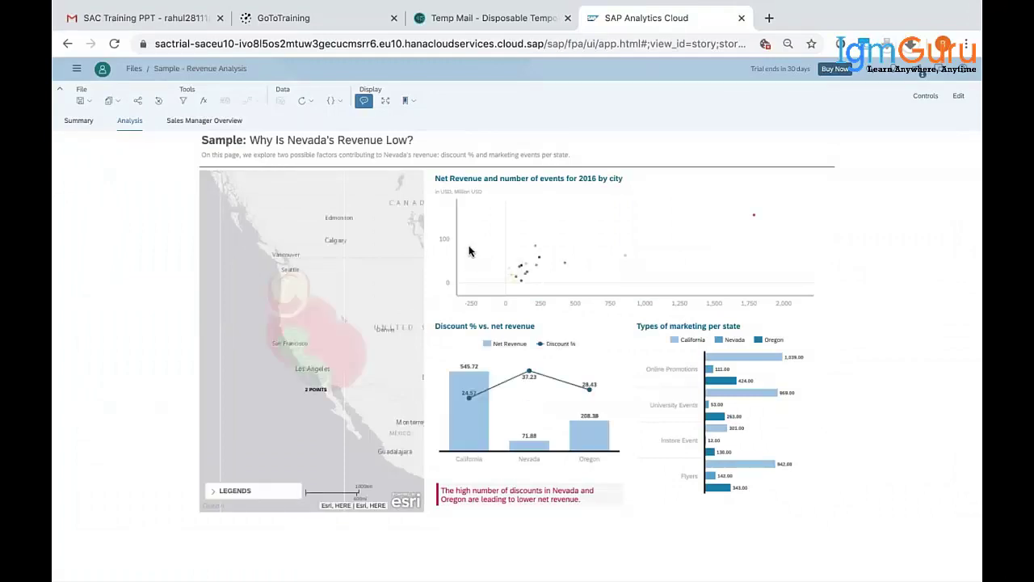
pyautogui.moveTo(519, 381)
pyautogui.click(119, 105)
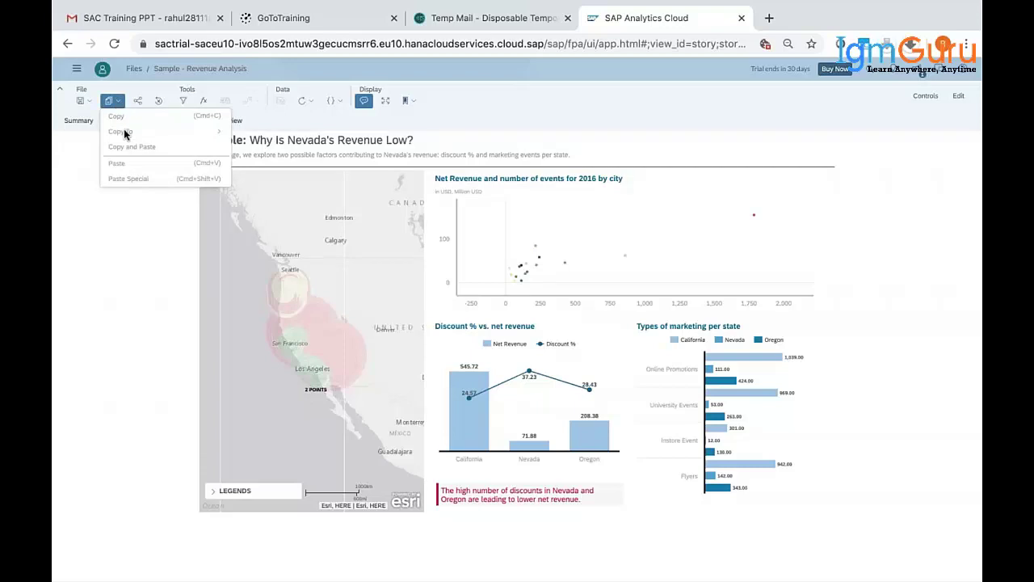
pyautogui.click(124, 211)
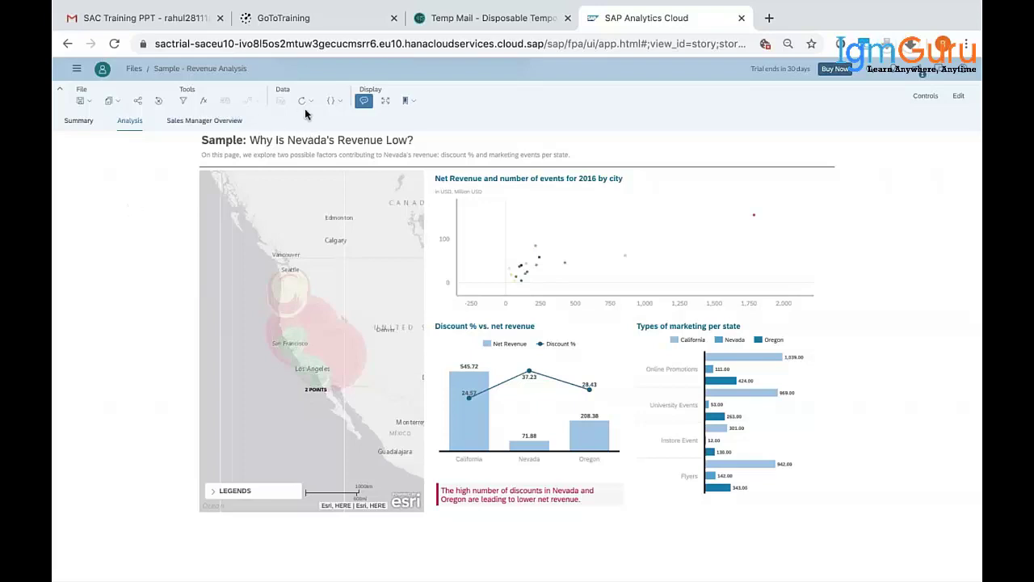
# - Switch the story to edit mode and add a new Canvas page
pyautogui.click(958, 97)
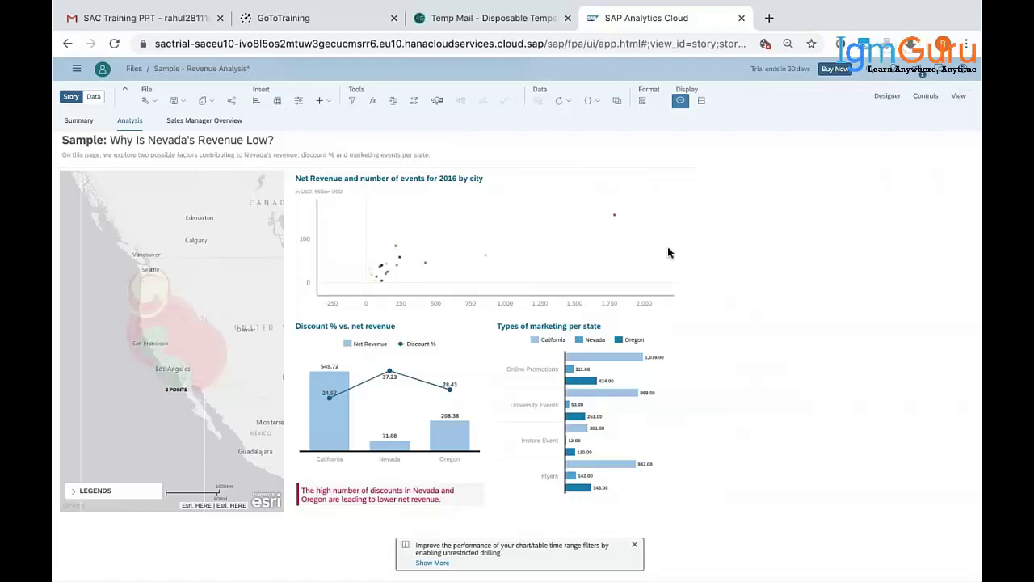
pyautogui.click(275, 121)
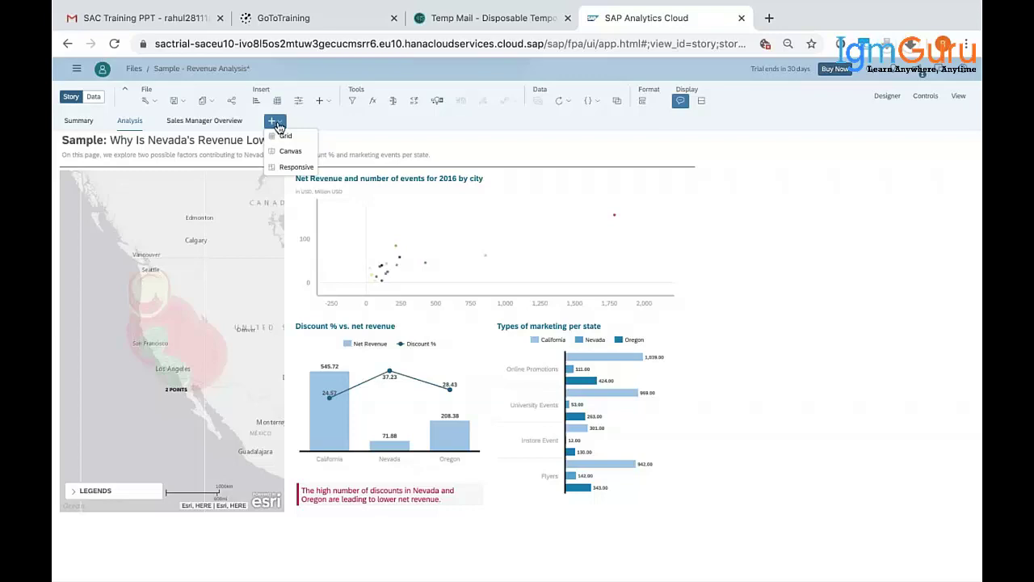
pyautogui.click(289, 152)
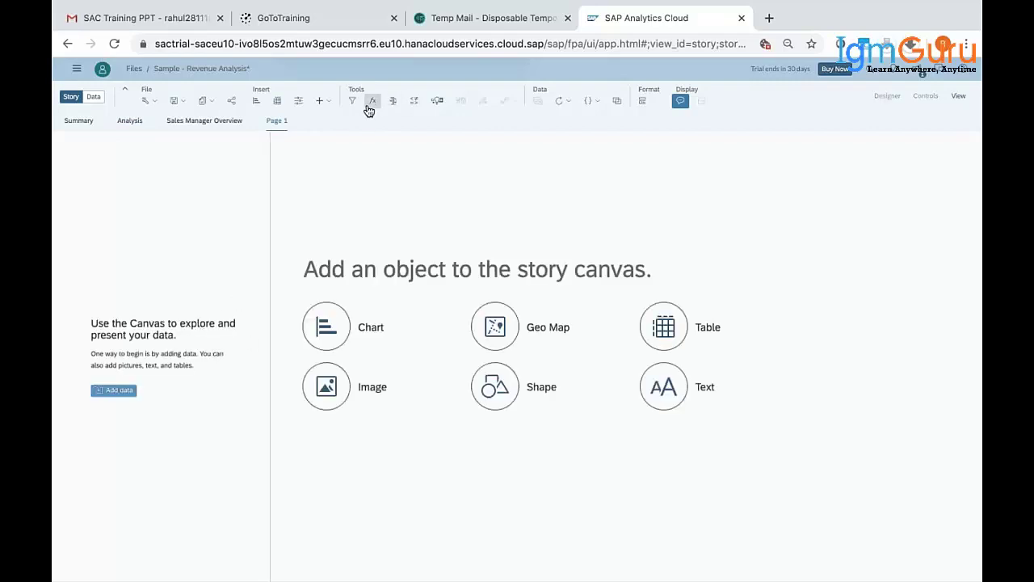
# - Run a Smart Discovery on the Quantity sold measure of BestRunJuice_SampleModel, leaving the advanced options at their defaults
pyautogui.click(434, 101)
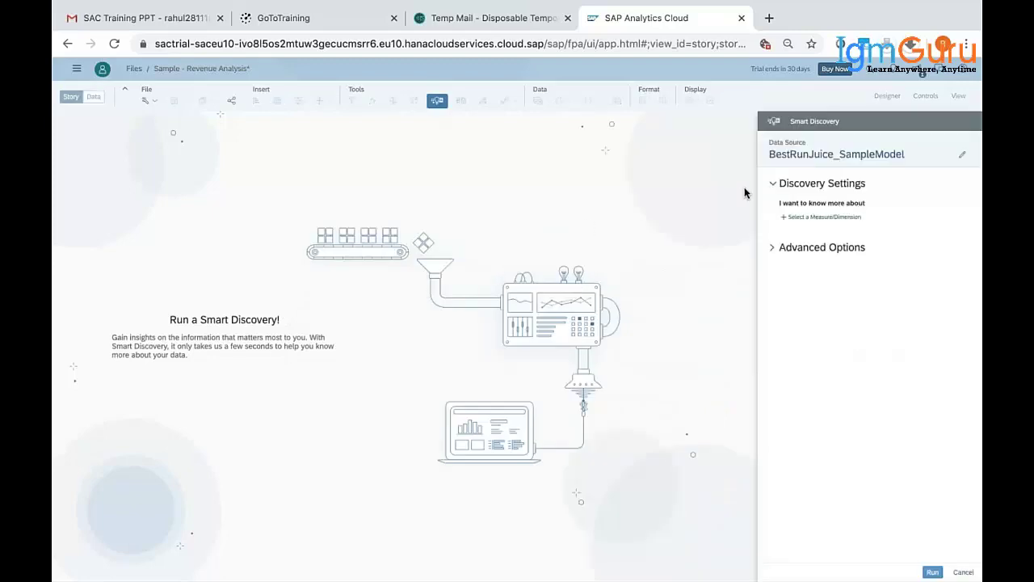
pyautogui.click(806, 217)
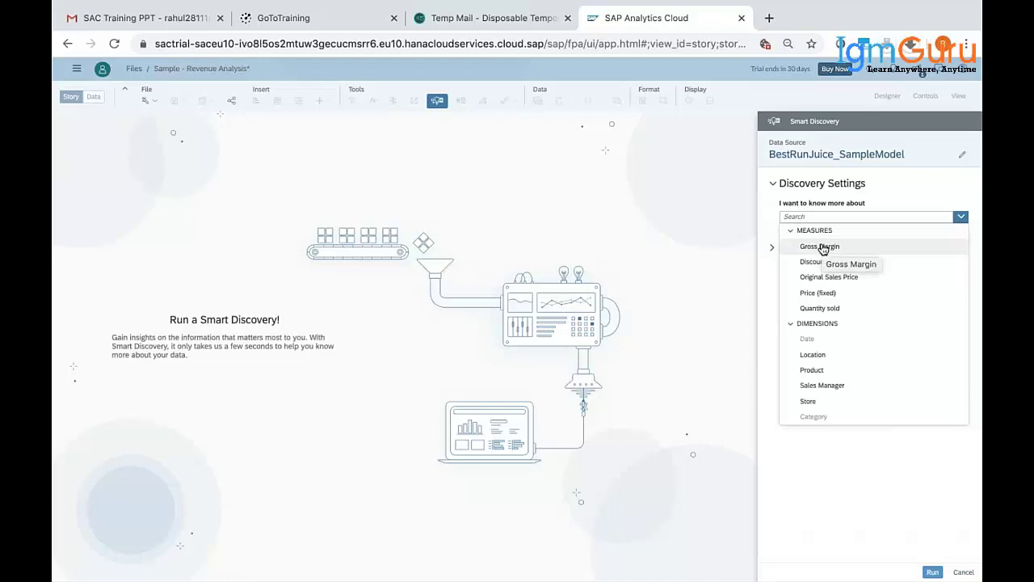
pyautogui.click(820, 308)
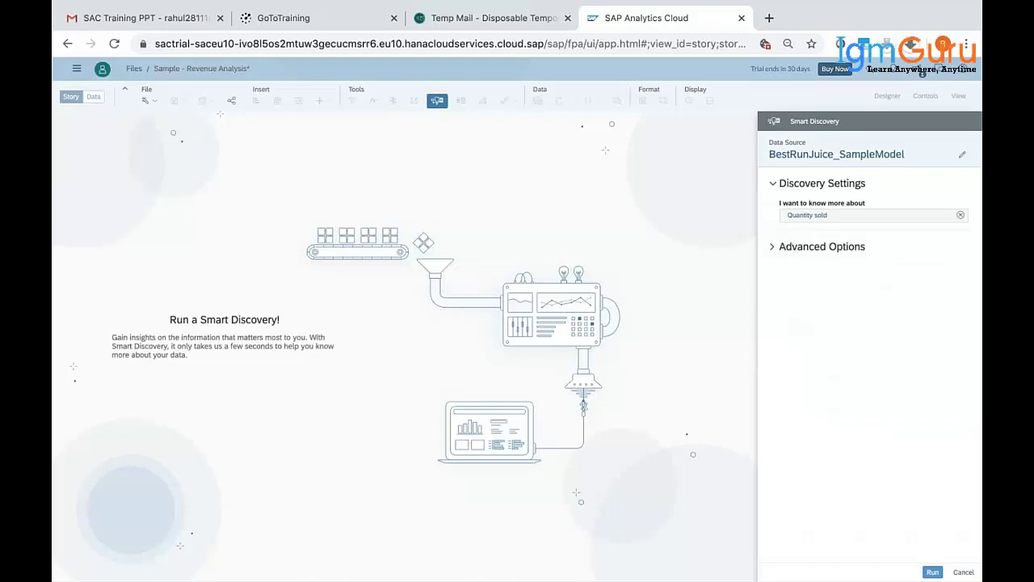
pyautogui.click(774, 248)
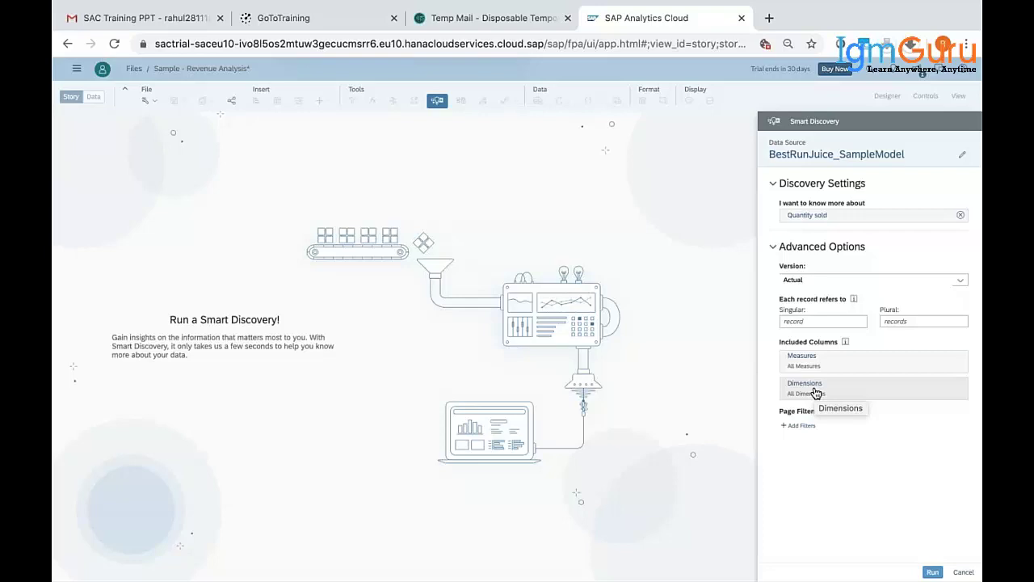
pyautogui.click(933, 572)
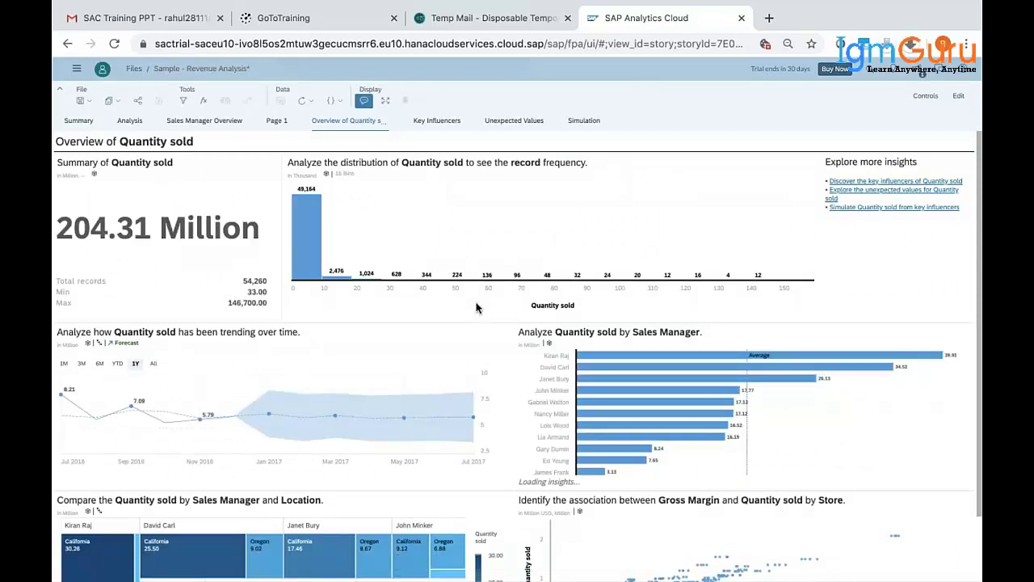
# - Review the charts on the generated Quantity sold overview page and the Key Influencers page
pyautogui.scroll(-2, 476, 307)
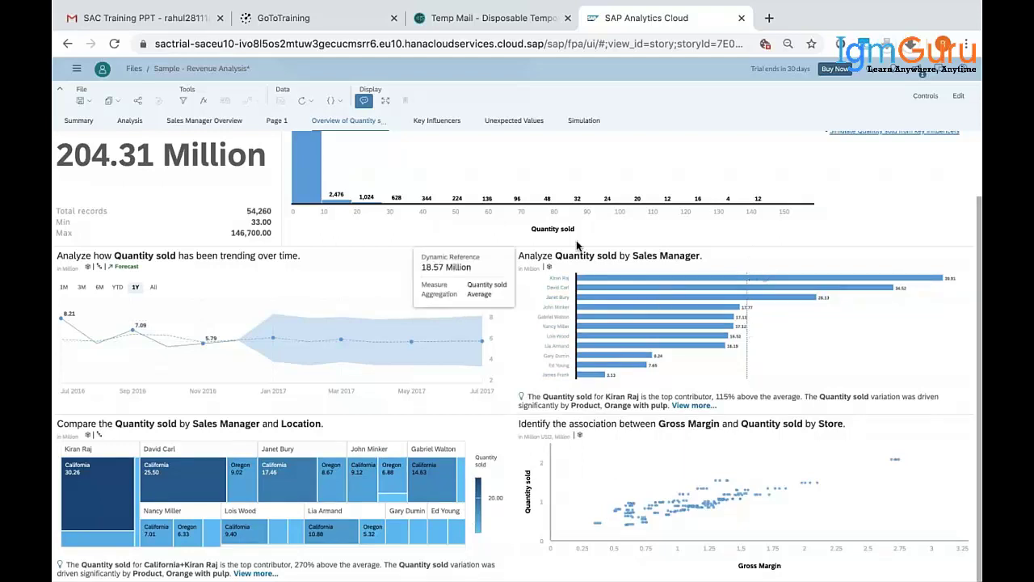
pyautogui.click(440, 121)
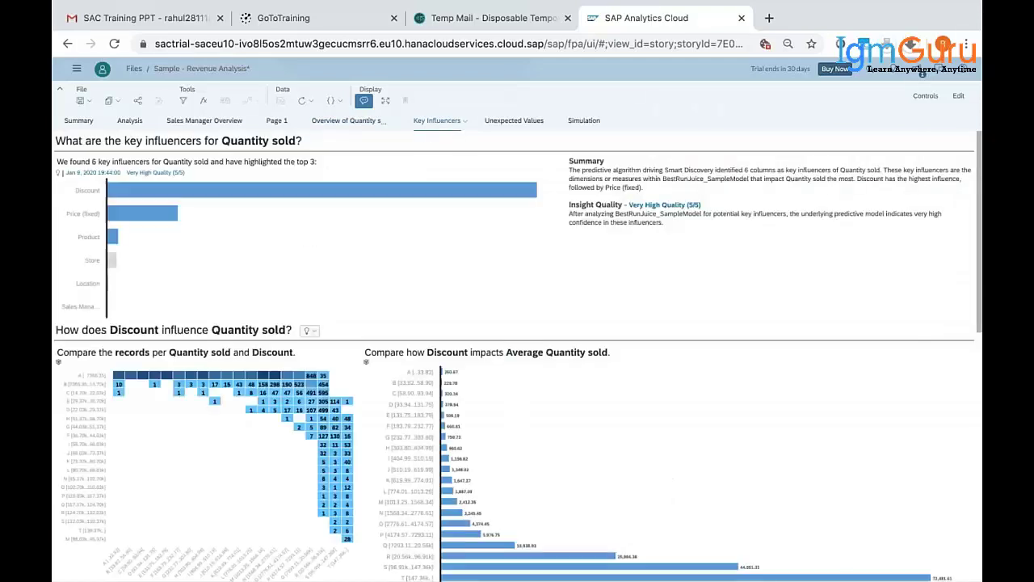
pyautogui.moveTo(119, 198)
# - On the Simulation page, set the product to Coca-Cola, the location to San Francisco and the fixed price to 9.93
pyautogui.click(582, 122)
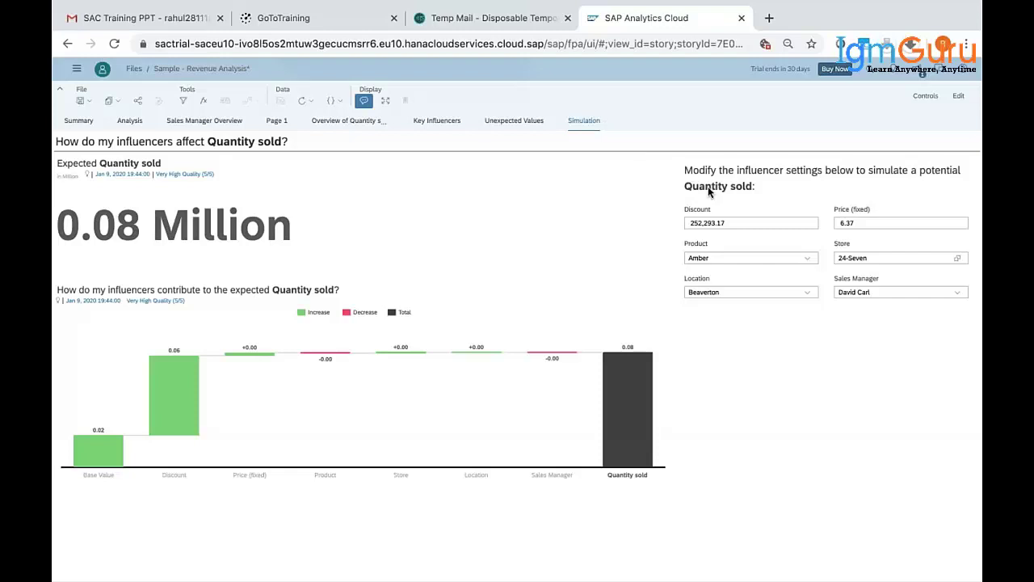
pyautogui.click(808, 259)
pyautogui.click(731, 319)
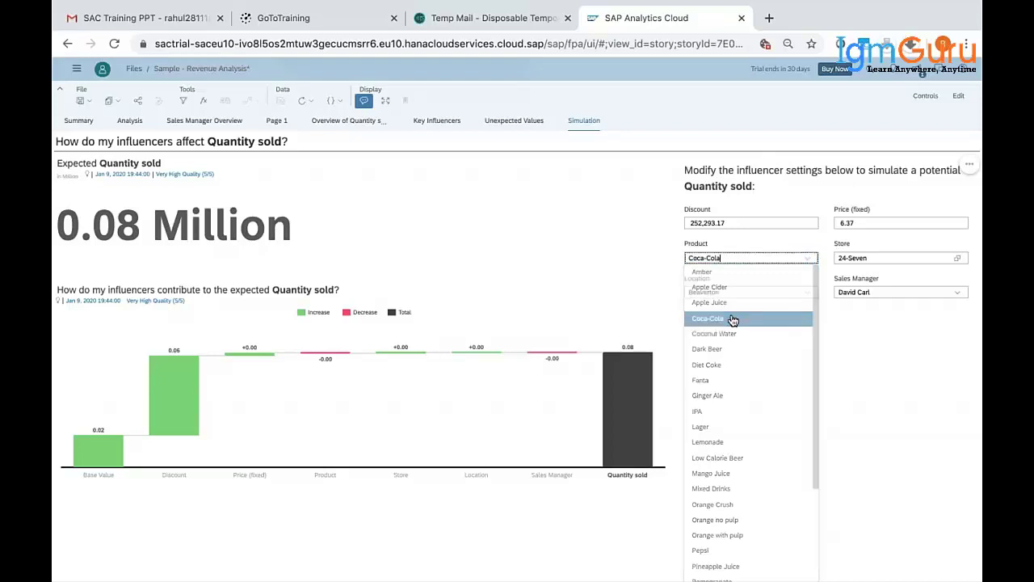
pyautogui.click(807, 293)
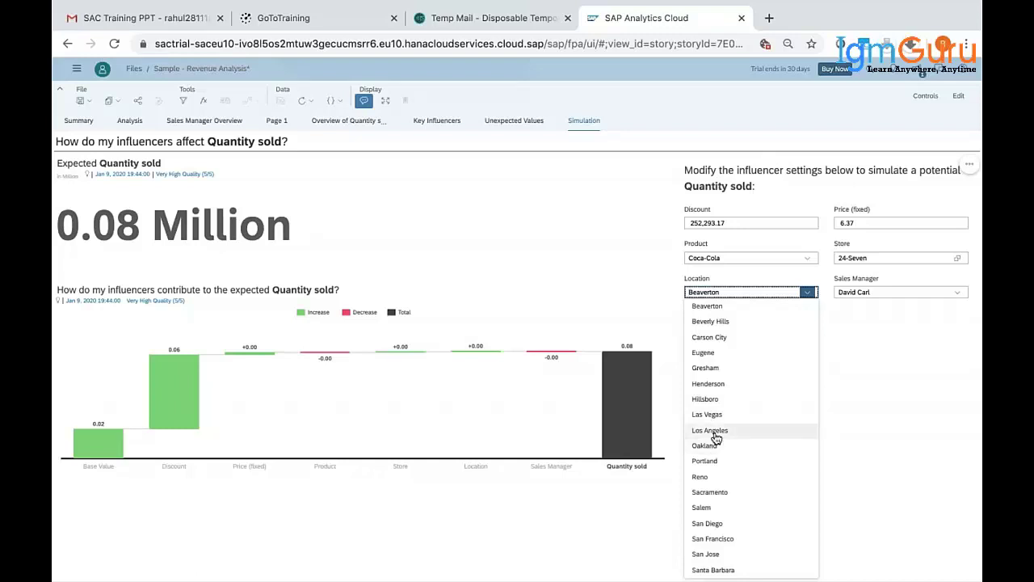
pyautogui.click(726, 538)
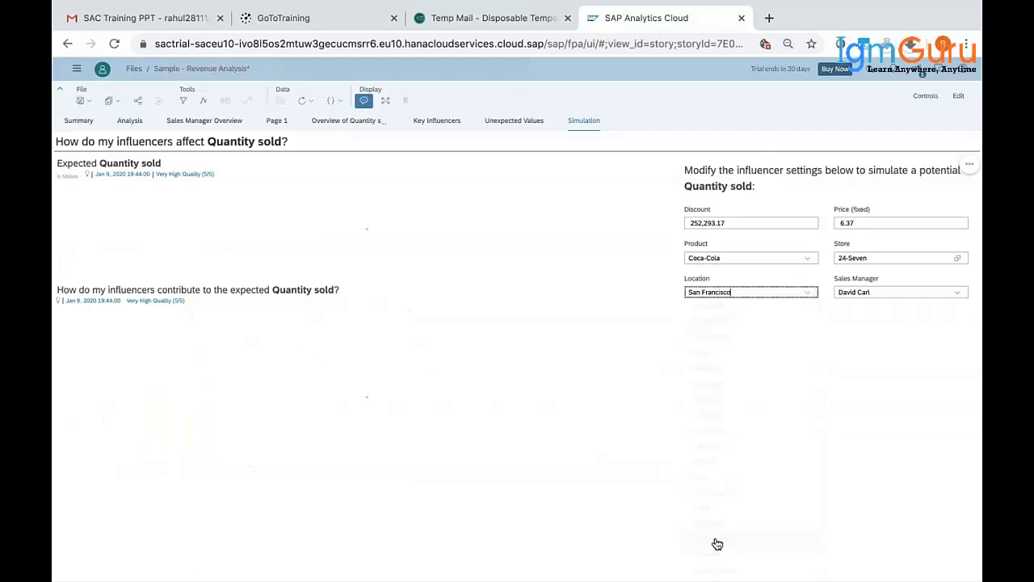
pyautogui.click(875, 224)
pyautogui.click(901, 251)
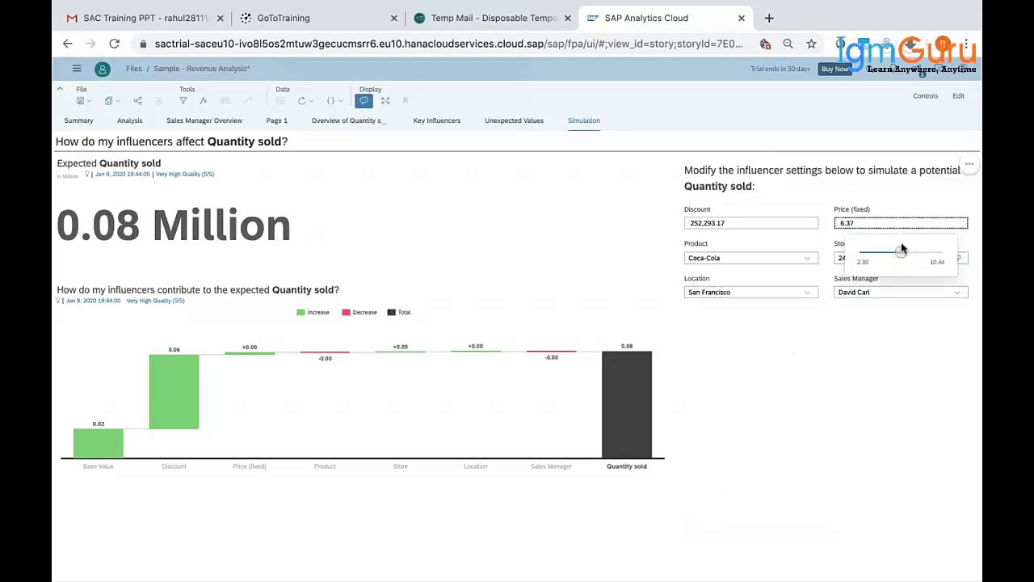
pyautogui.moveTo(916, 256); pyautogui.dragTo(939, 253)
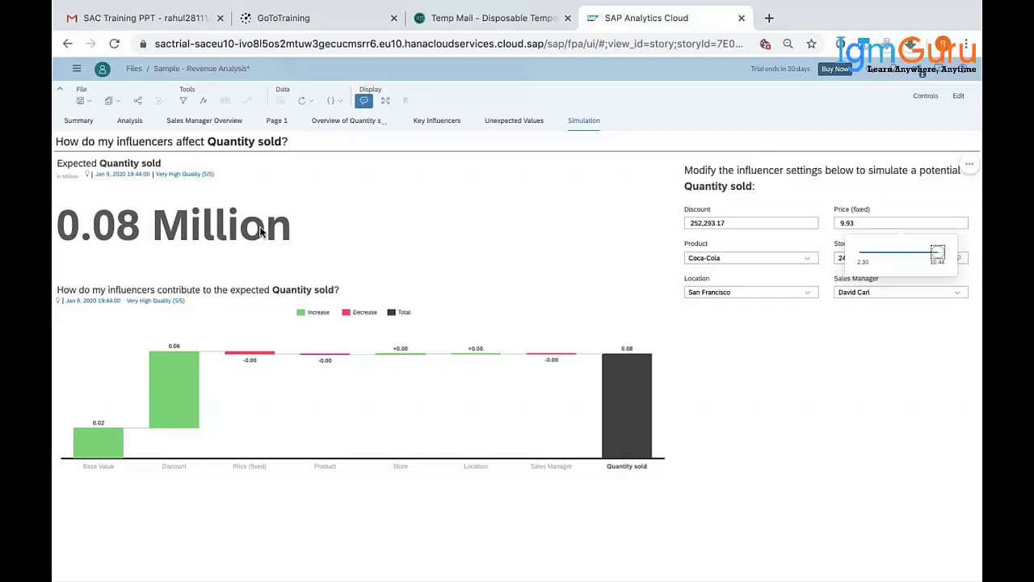
pyautogui.click(770, 451)
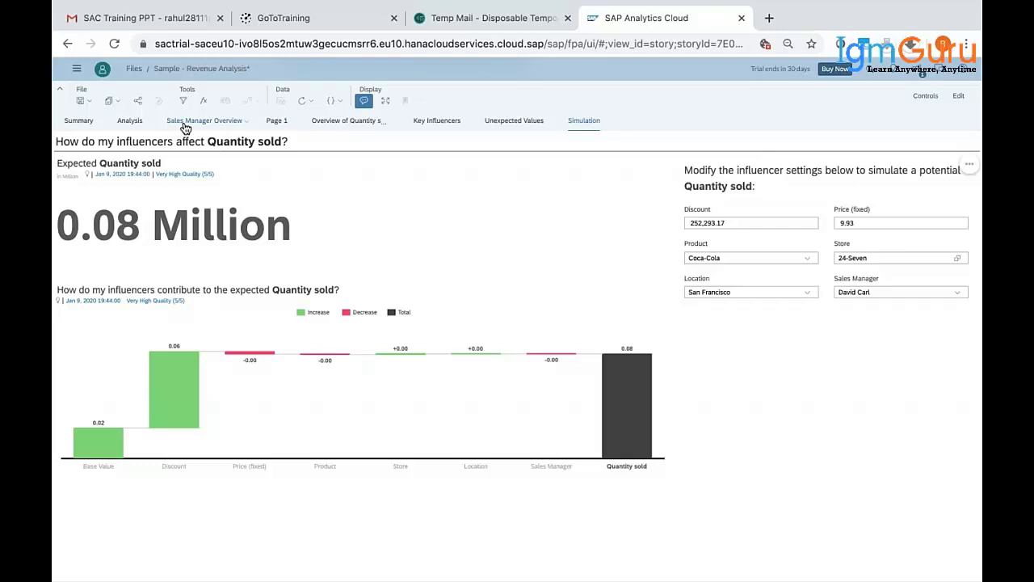
# - Return to the Analysis page in edit mode and add a Smart Insight to the Discount % vs. net revenue chart
pyautogui.click(129, 121)
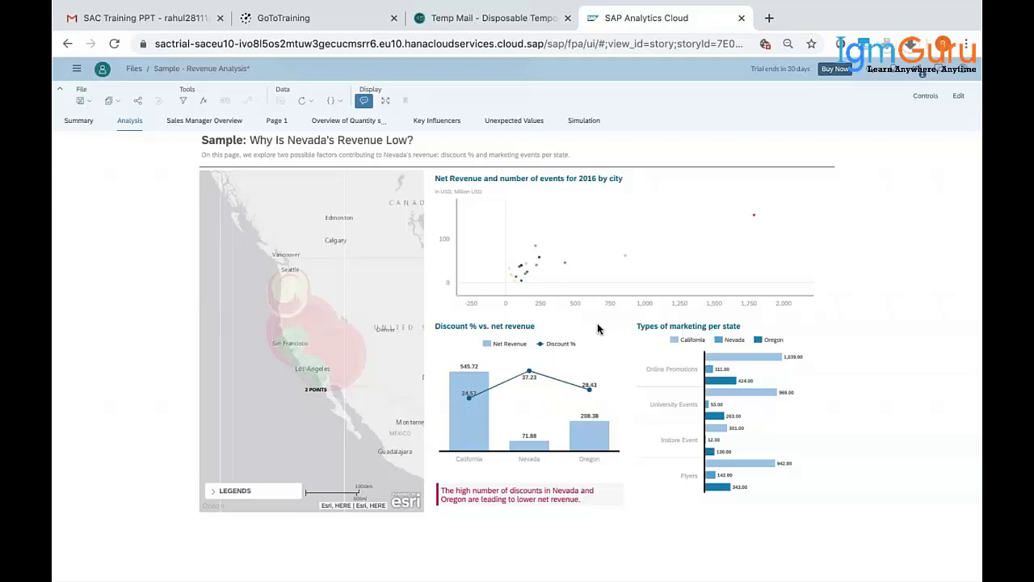
pyautogui.click(956, 98)
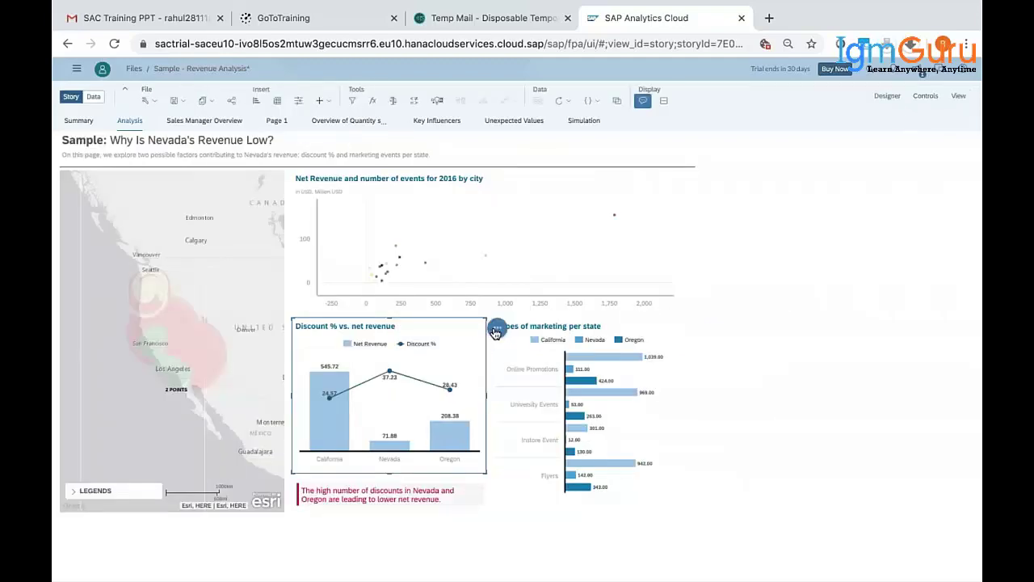
pyautogui.click(496, 330)
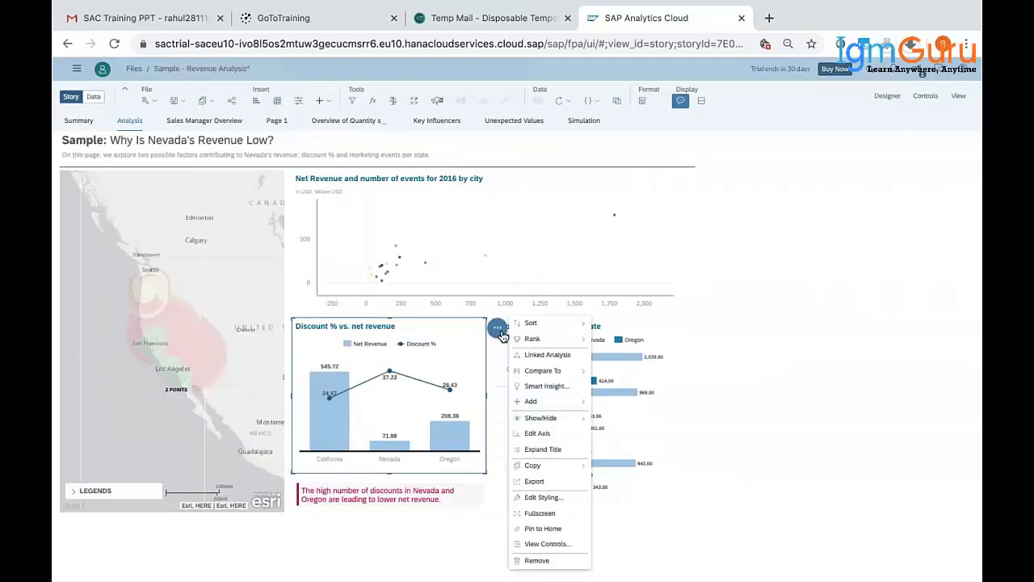
pyautogui.click(535, 387)
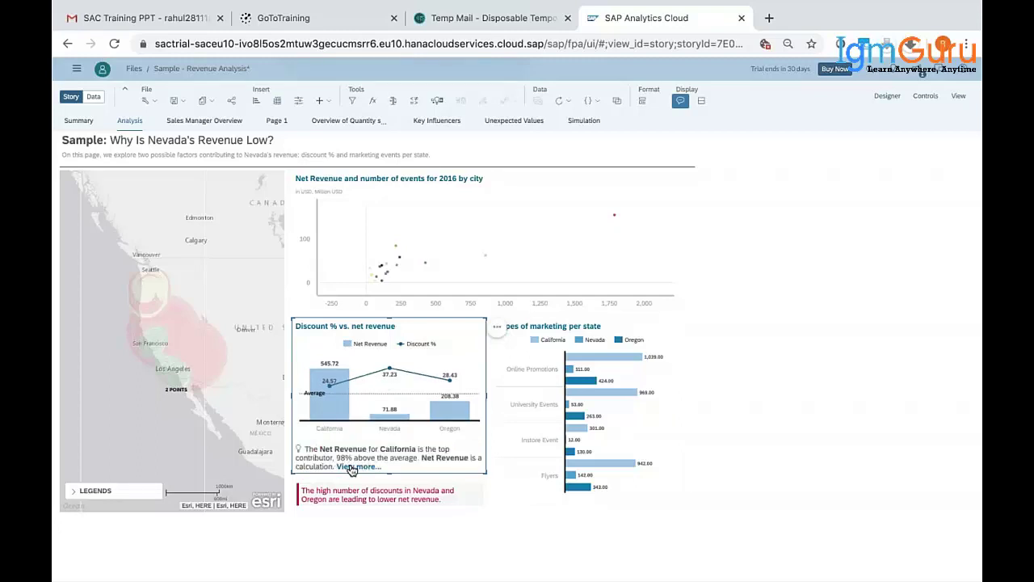
# - Try to open the full smart insight details from the text below the Discount % vs. net revenue chart
pyautogui.click(352, 467)
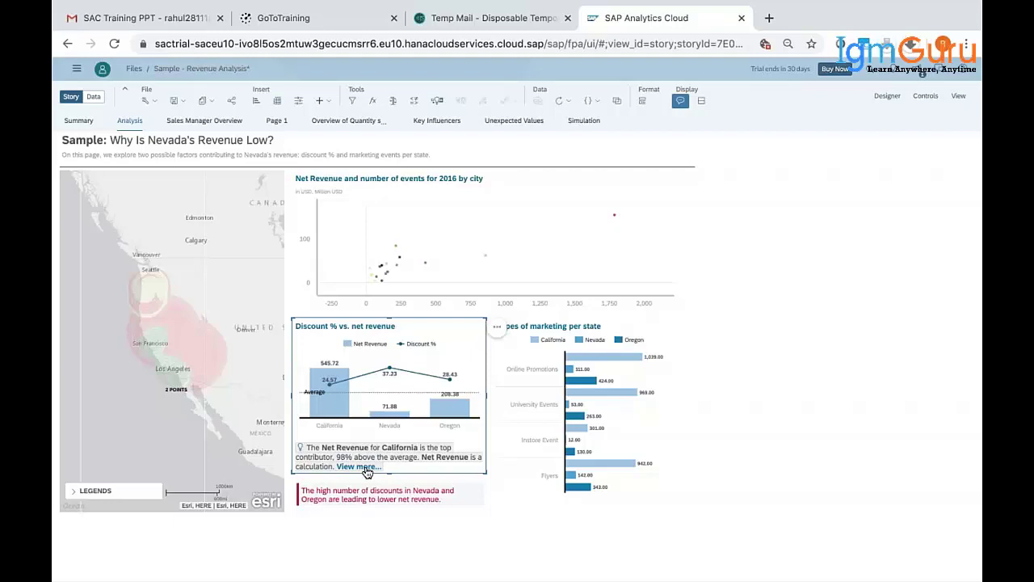
pyautogui.tripleClick(366, 471)
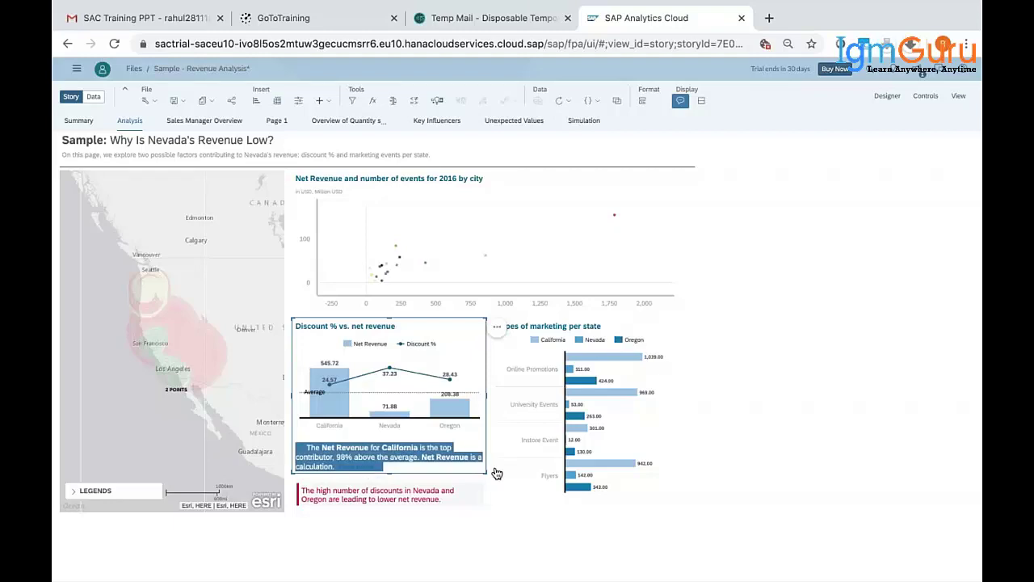
pyautogui.click(498, 331)
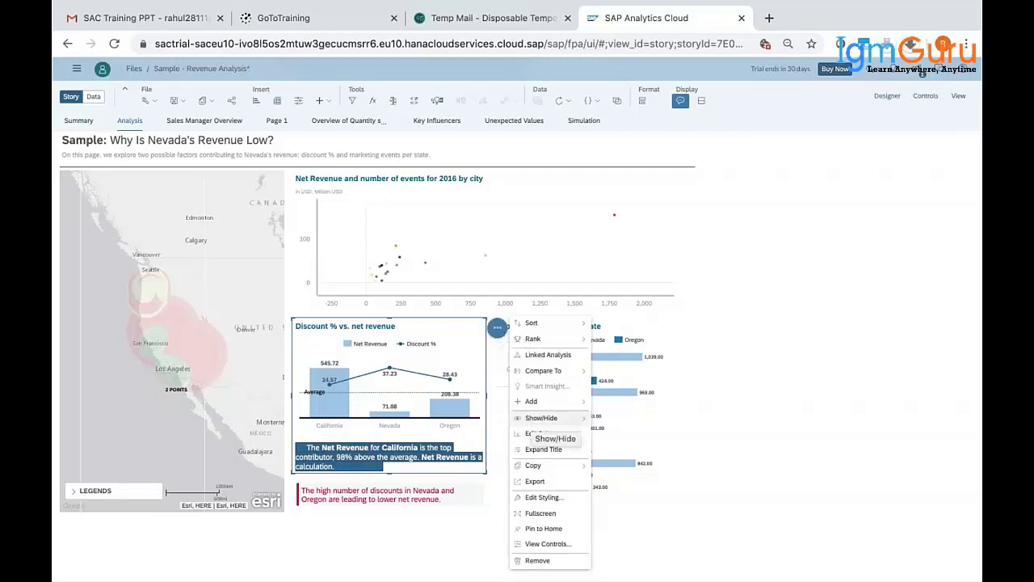
pyautogui.click(461, 326)
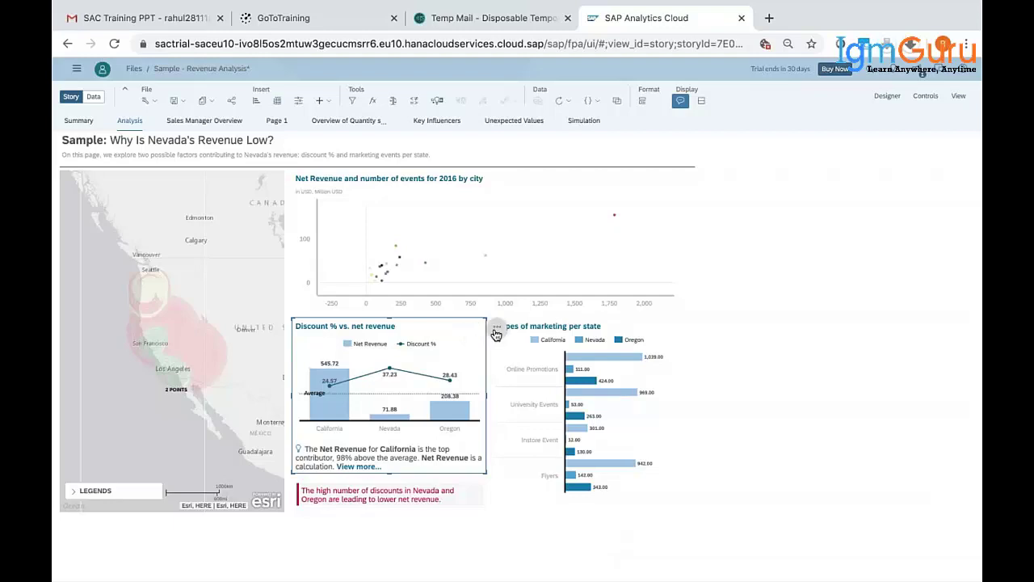
pyautogui.click(460, 320)
# - Show the Discount % vs. net revenue chart in fullscreen and view its smart insight details, including the Net Revenue formula
pyautogui.click(497, 328)
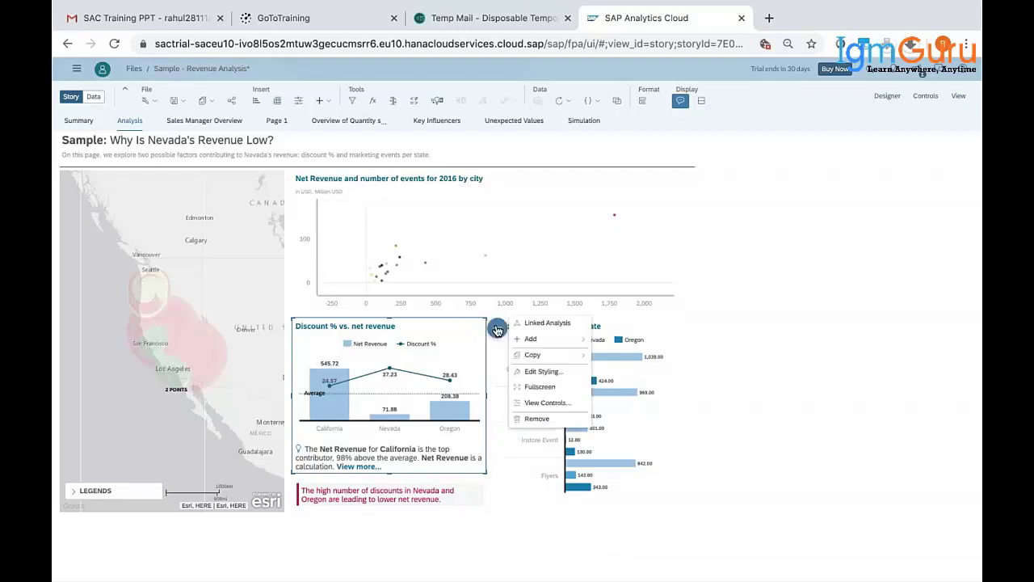
pyautogui.click(539, 386)
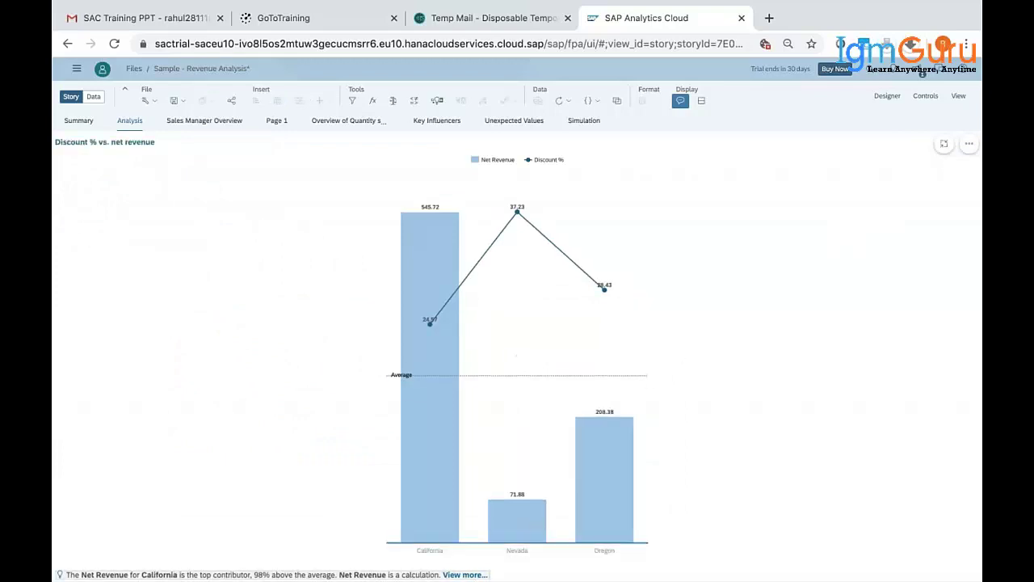
pyautogui.click(469, 574)
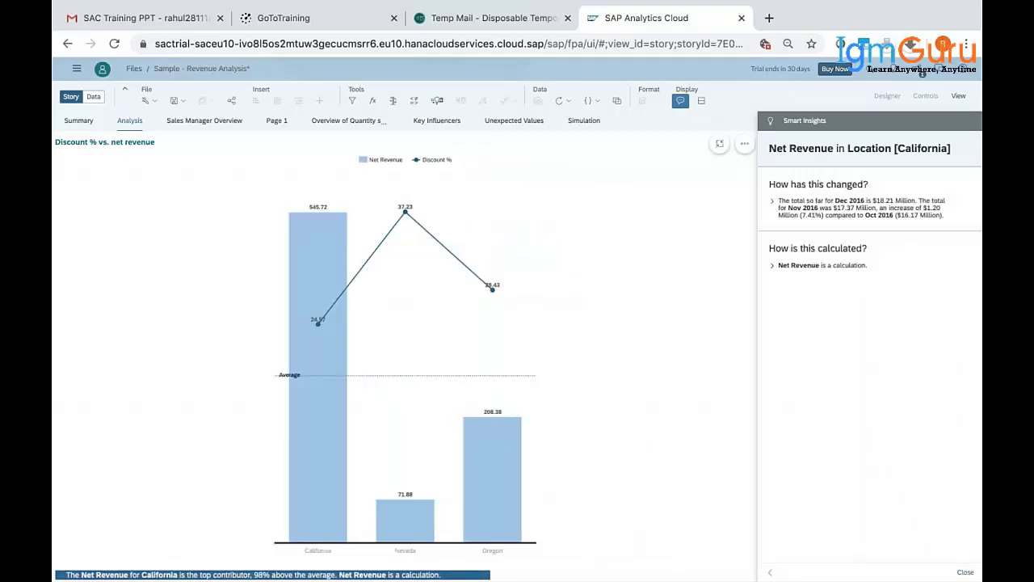
pyautogui.click(774, 266)
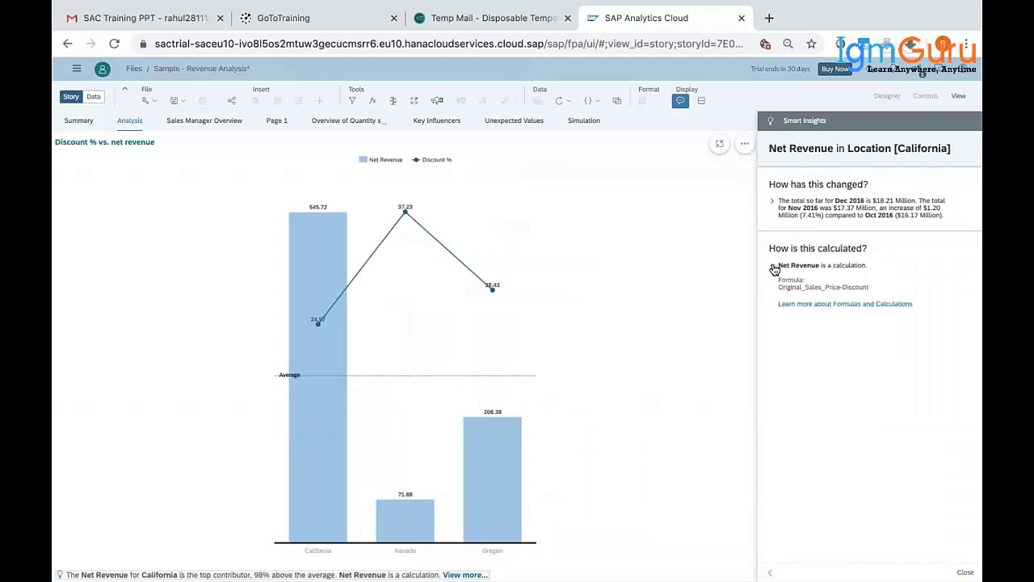
# - Expand how California's Net Revenue has changed in Smart Insights and compare the changes by month, half-year and year
pyautogui.click(773, 206)
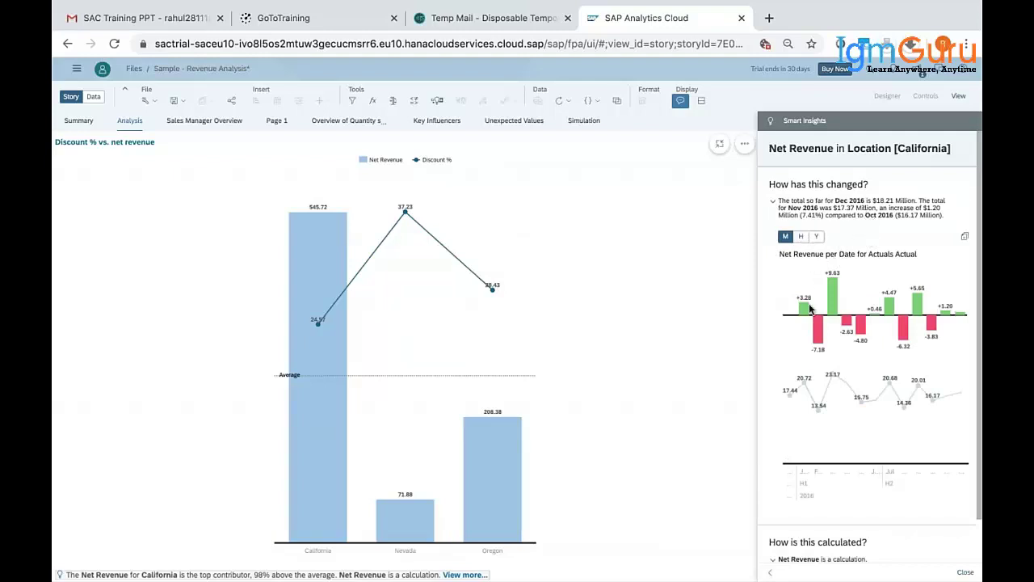
pyautogui.moveTo(841, 283)
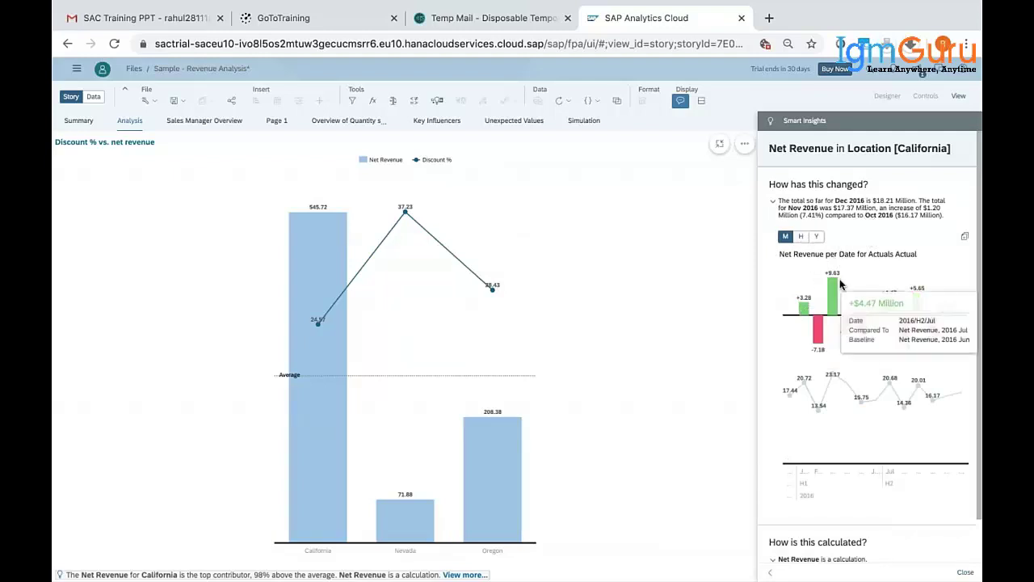
pyautogui.click(802, 239)
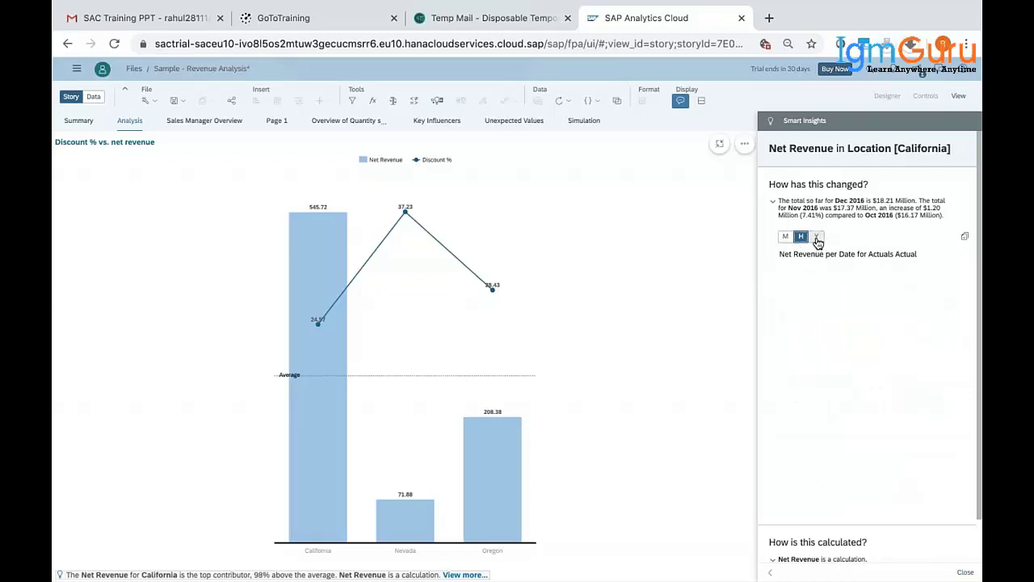
pyautogui.click(816, 237)
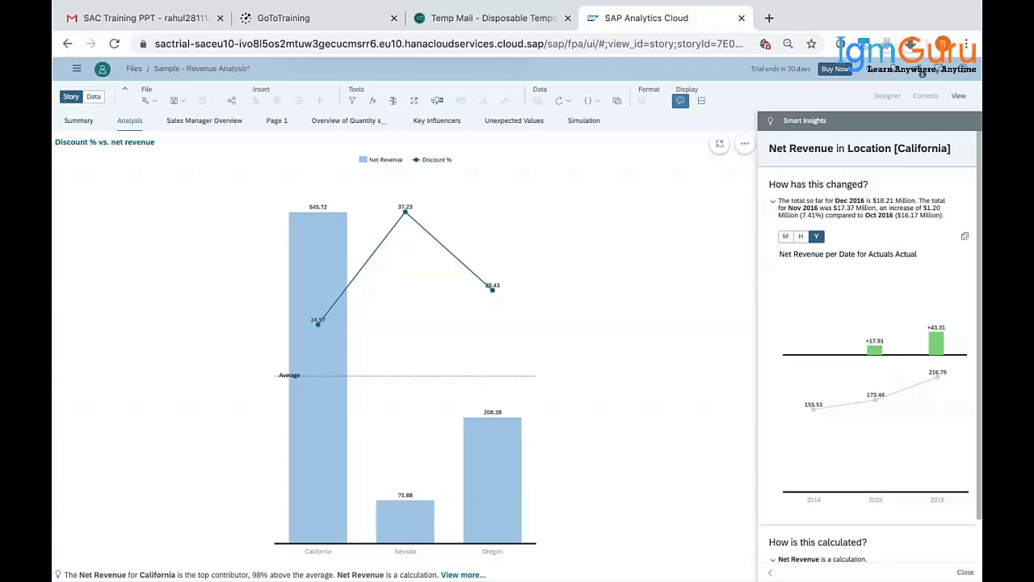
pyautogui.click(785, 236)
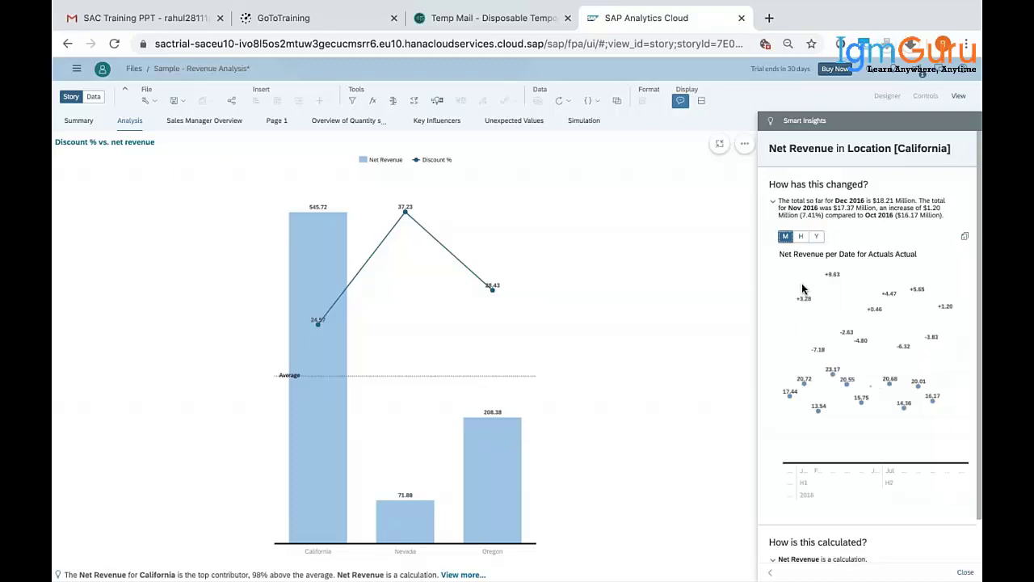
pyautogui.scroll(-1, 840, 481)
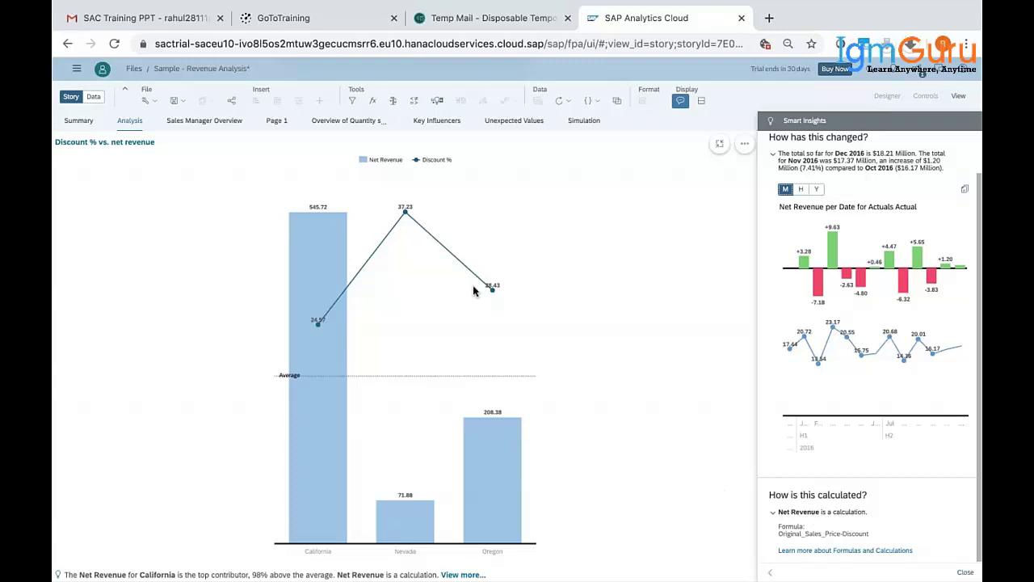
pyautogui.moveTo(452, 249)
pyautogui.click(801, 188)
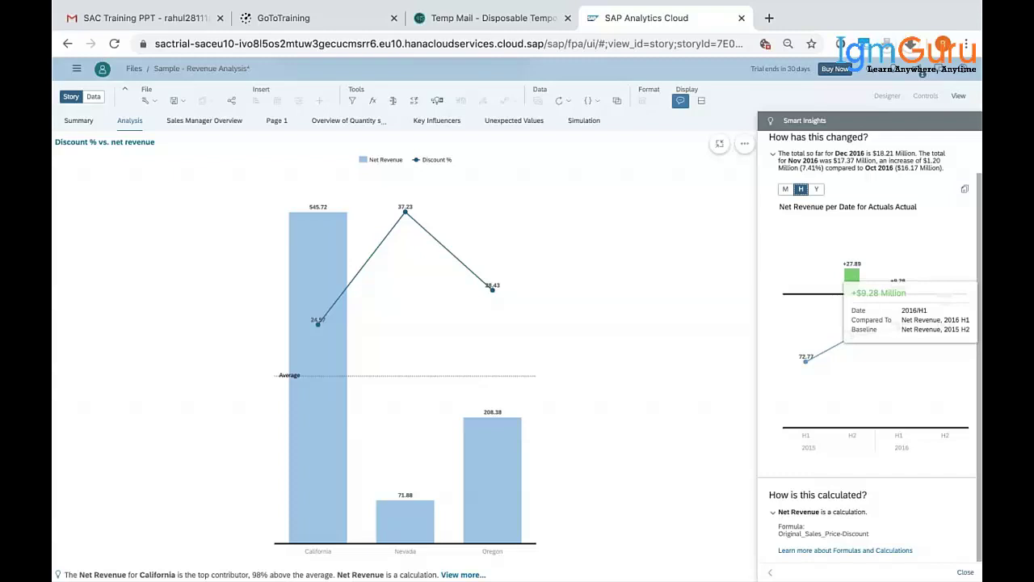
# - Open the Key Influencers page and examine which factors influence Quantity sold
pyautogui.click(436, 120)
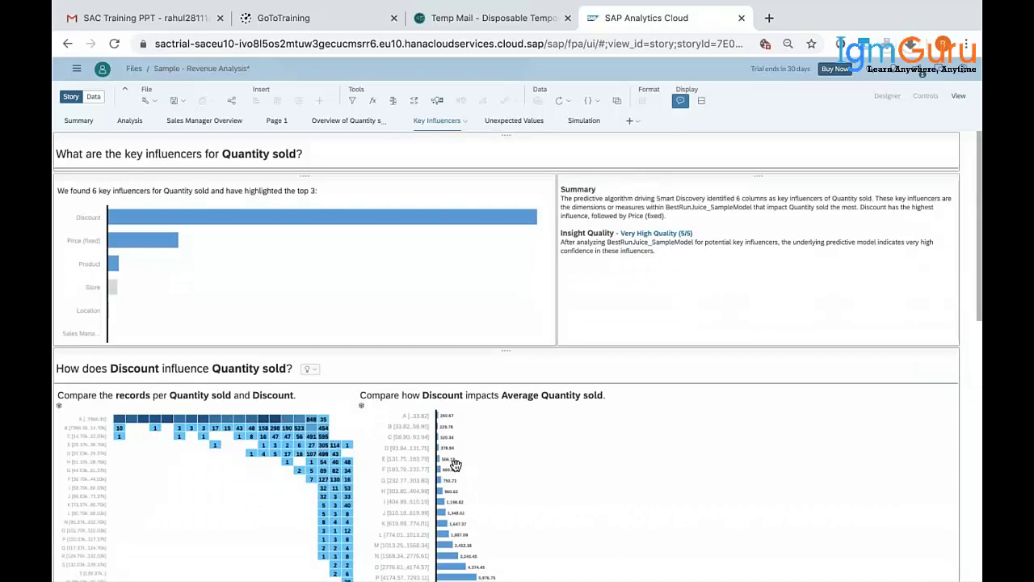
pyautogui.scroll(-1, 455, 464)
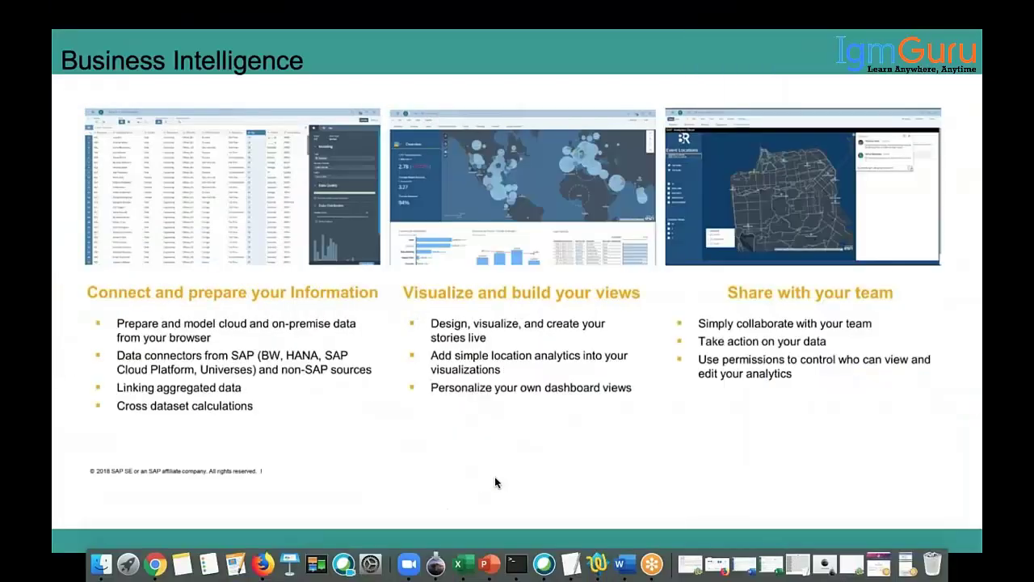
pyautogui.press('Right')
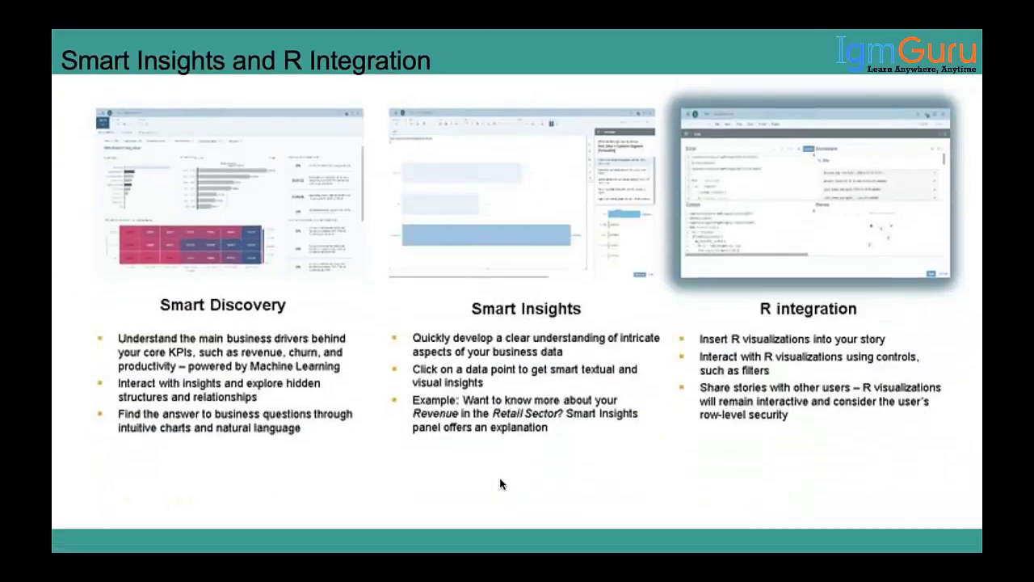
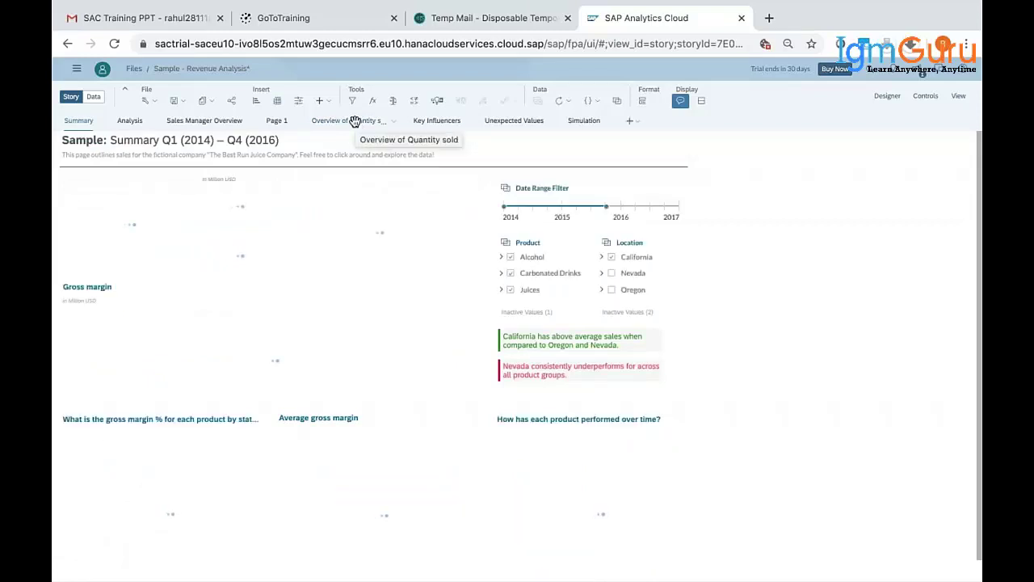
# - On the Overview of Quantity sold page, add an automatic forecast to the chart of Quantity sold trending over time
pyautogui.click(354, 121)
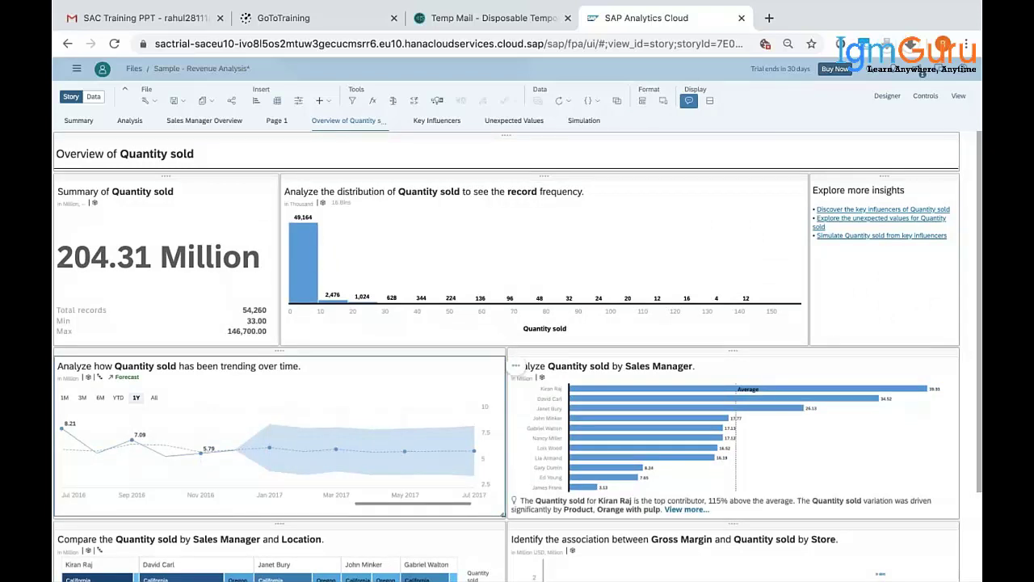
pyautogui.click(517, 368)
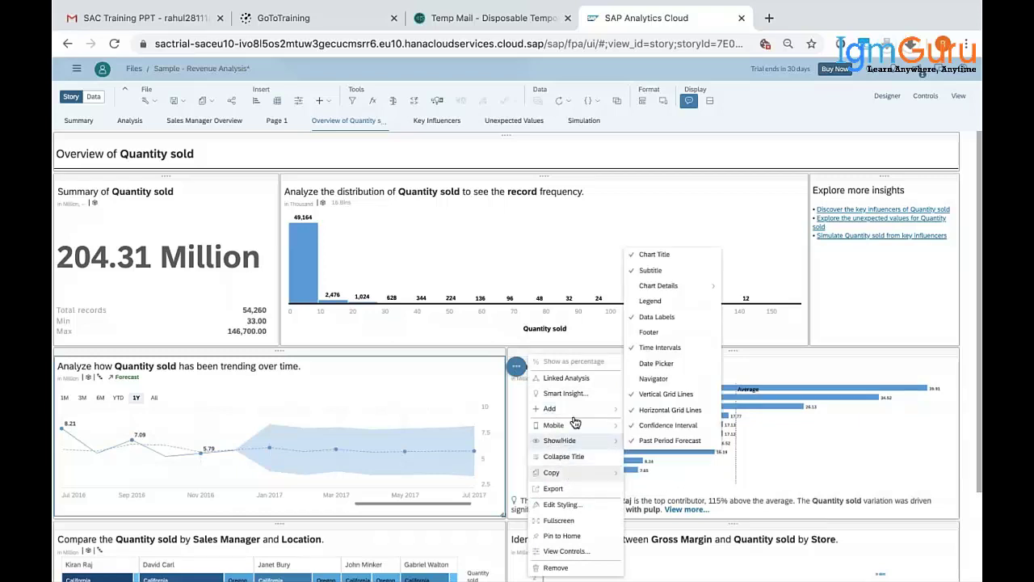
pyautogui.moveTo(582, 408)
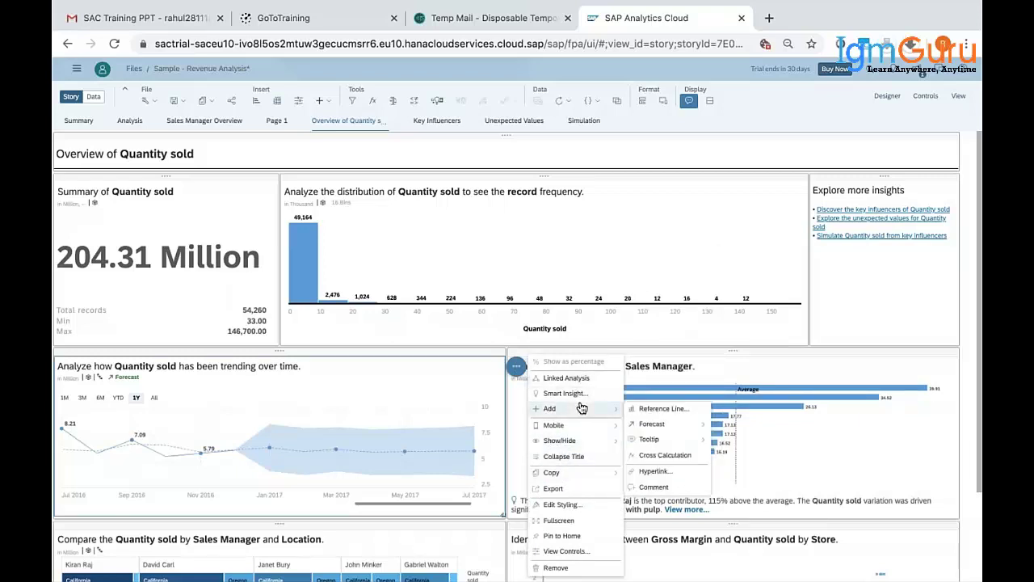
pyautogui.moveTo(664, 425)
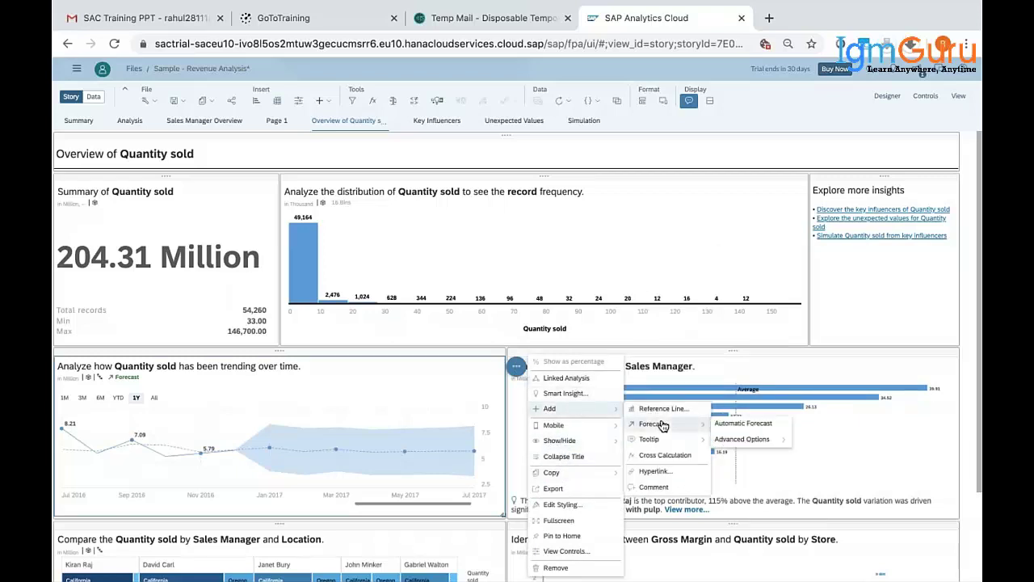
pyautogui.click(727, 426)
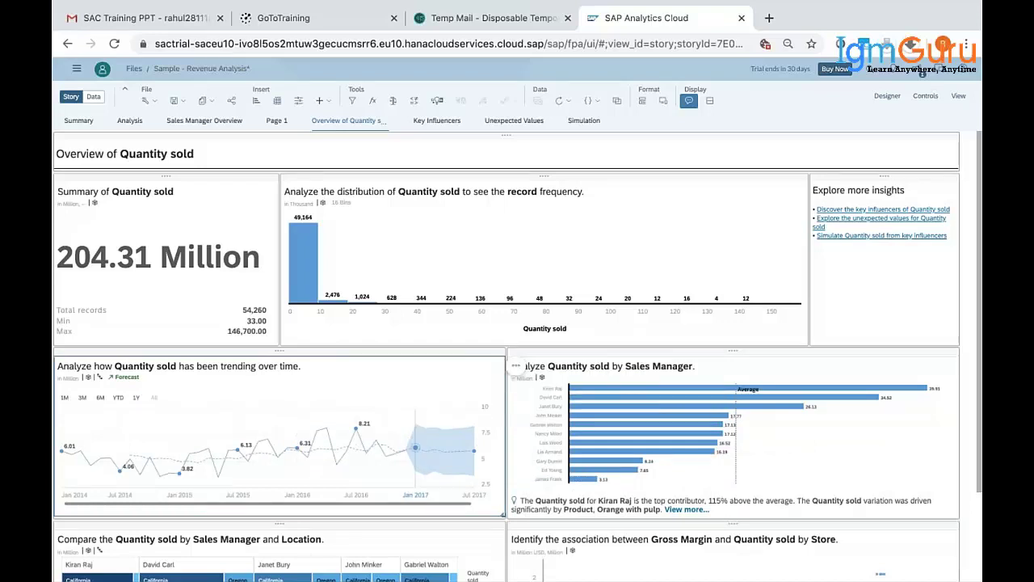
# - View the Quantity sold trend forecast over a six-month range and over a one-year range
pyautogui.moveTo(485, 453)
pyautogui.click(101, 400)
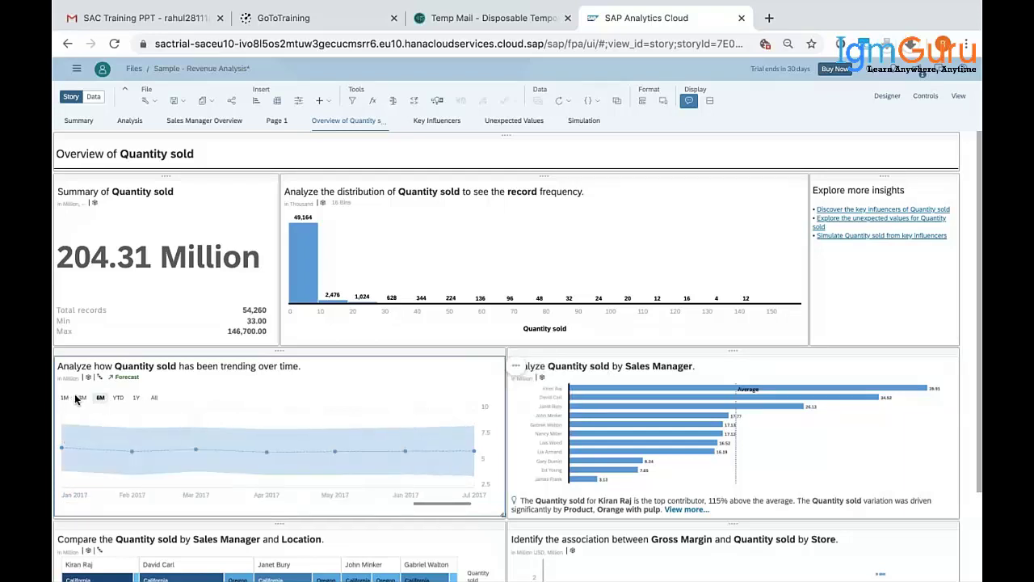
pyautogui.click(136, 400)
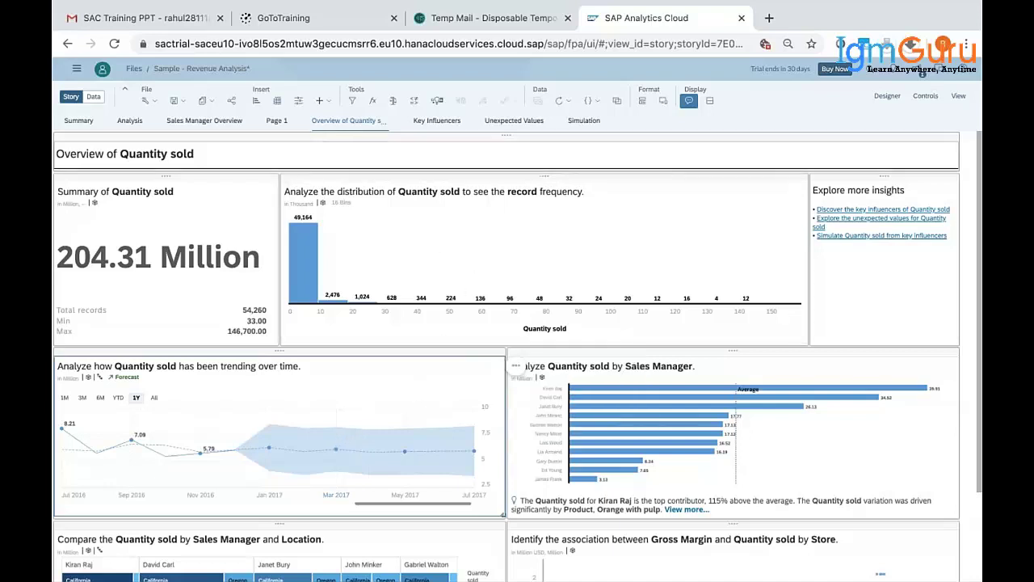
# - Close the Gmail browser tab, switch to the presentation slides and return to the story in Chrome
pyautogui.click(219, 17)
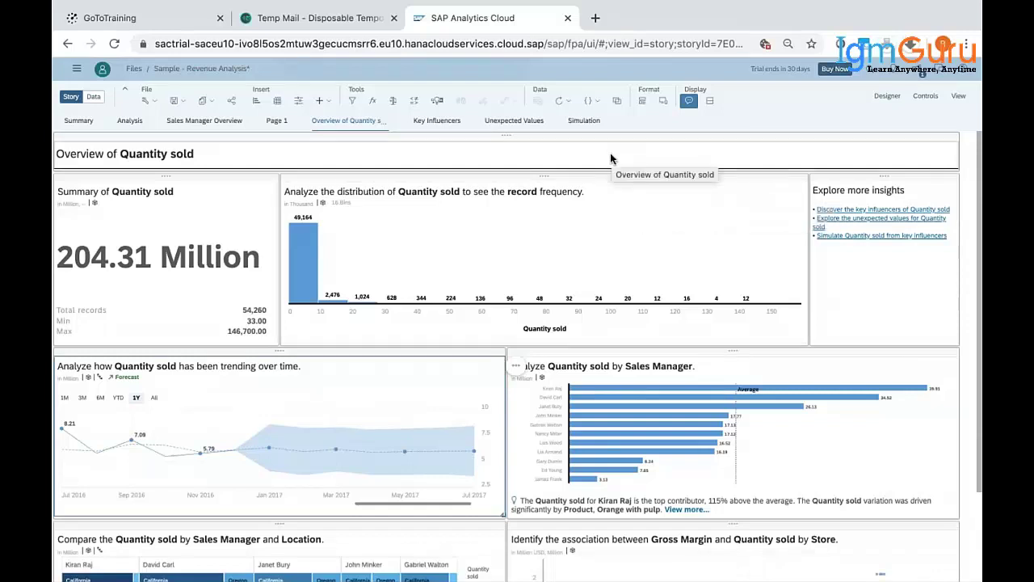
pyautogui.hotkey('ctrl', 'Left')
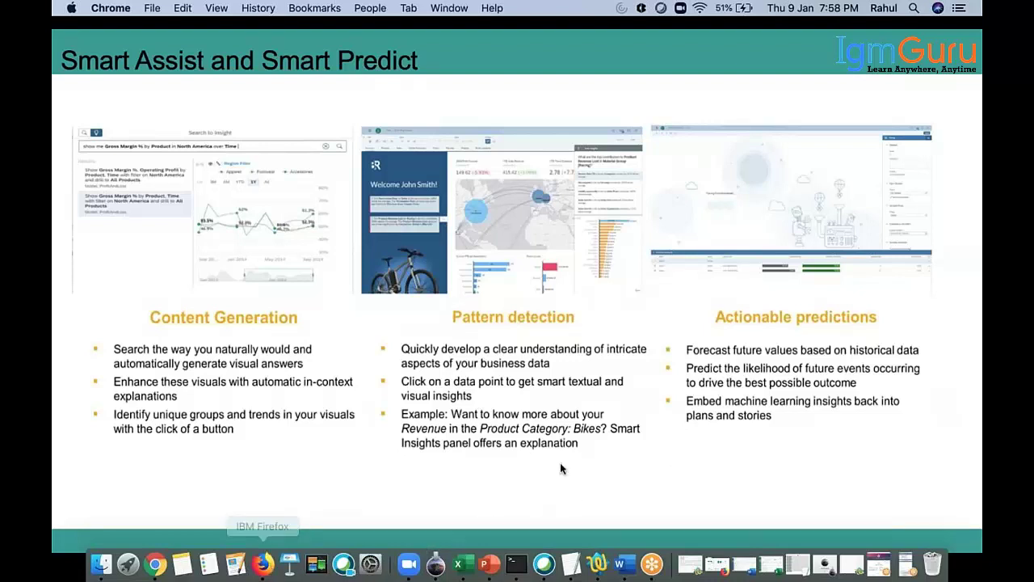
pyautogui.click(157, 565)
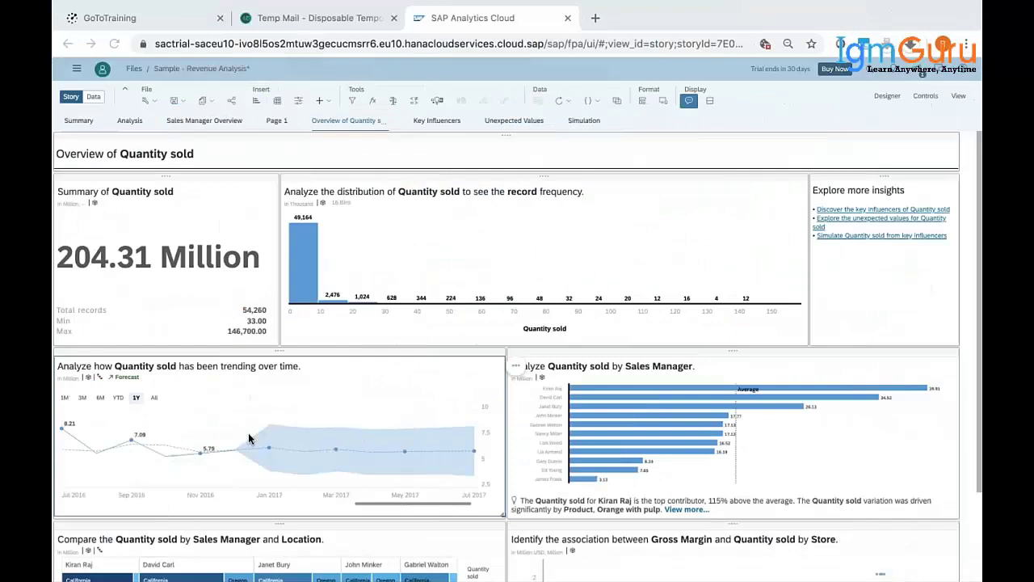
# - Leave the story without saving to start a new dataset, and view the available datasources before cancelling
pyautogui.click(77, 72)
pyautogui.moveTo(128, 115)
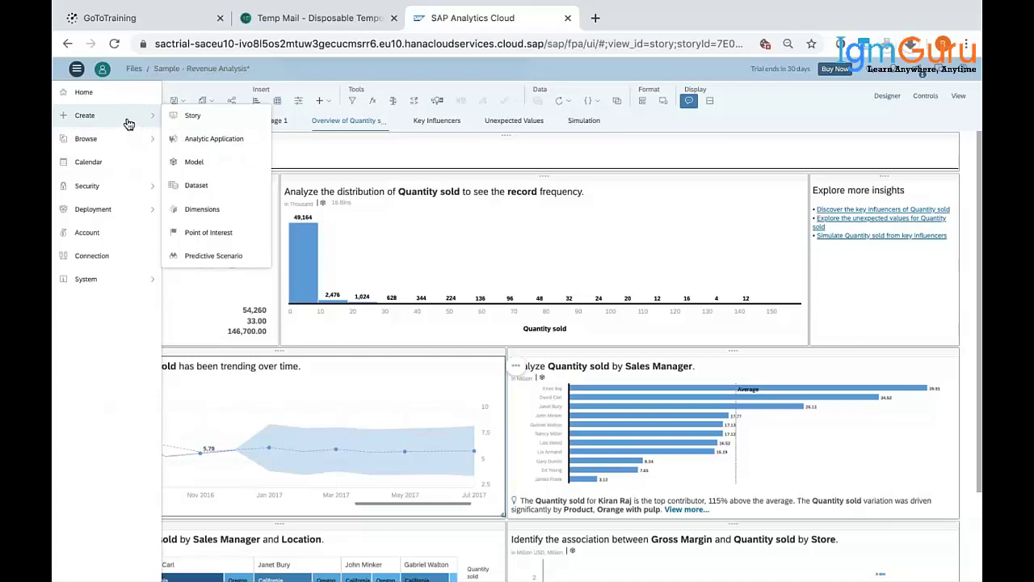
pyautogui.click(196, 186)
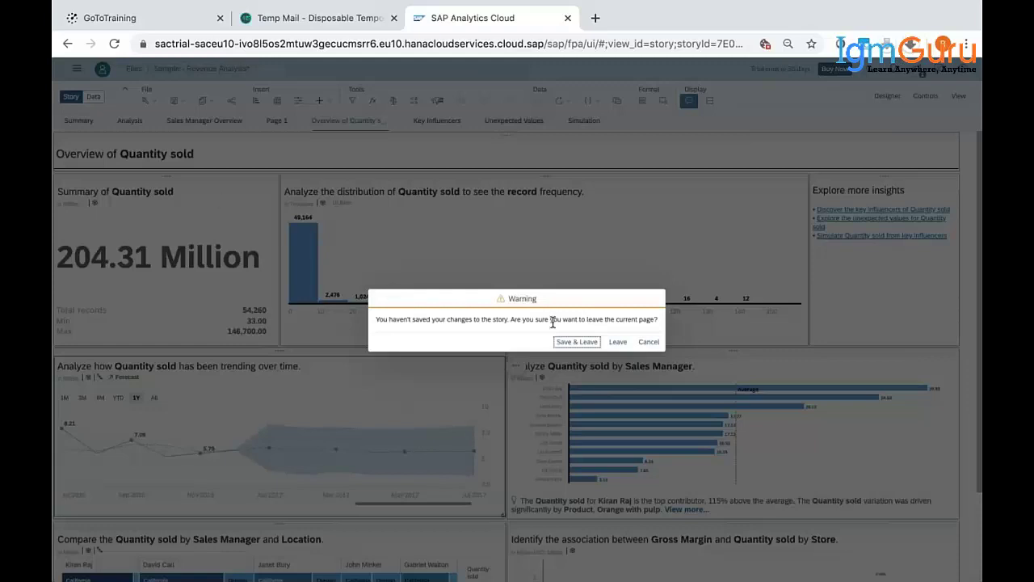
pyautogui.click(617, 342)
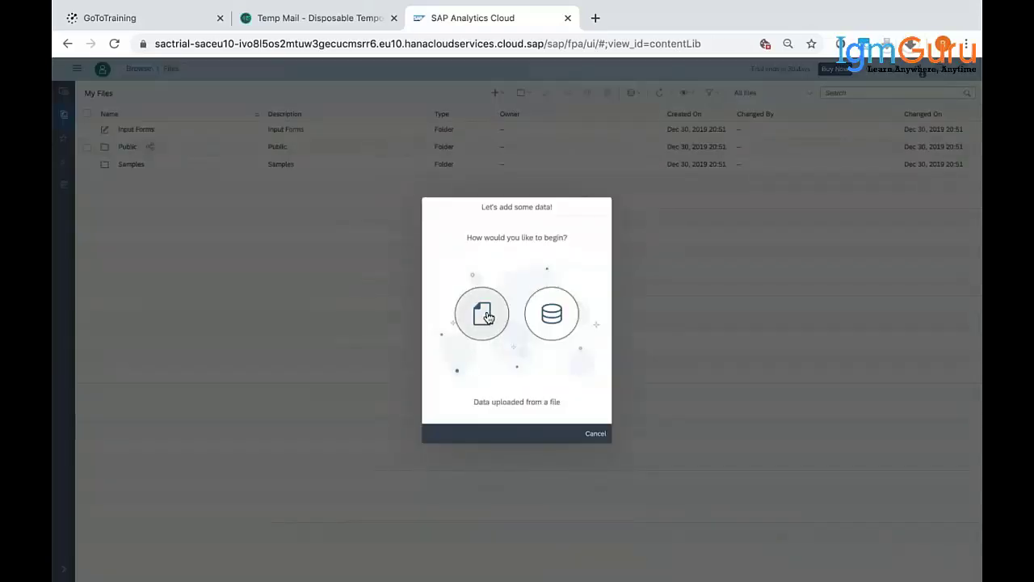
pyautogui.click(558, 313)
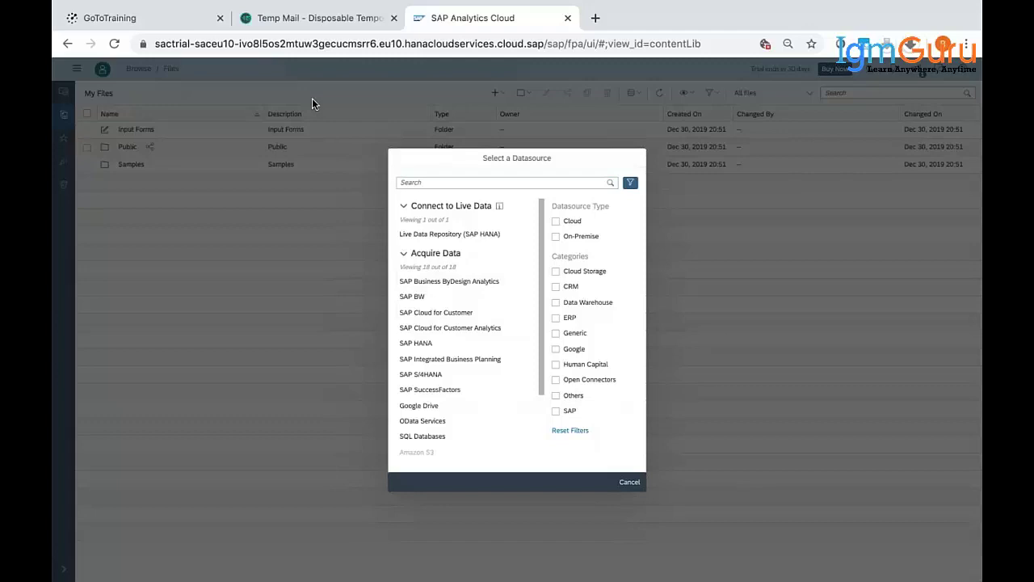
pyautogui.click(630, 482)
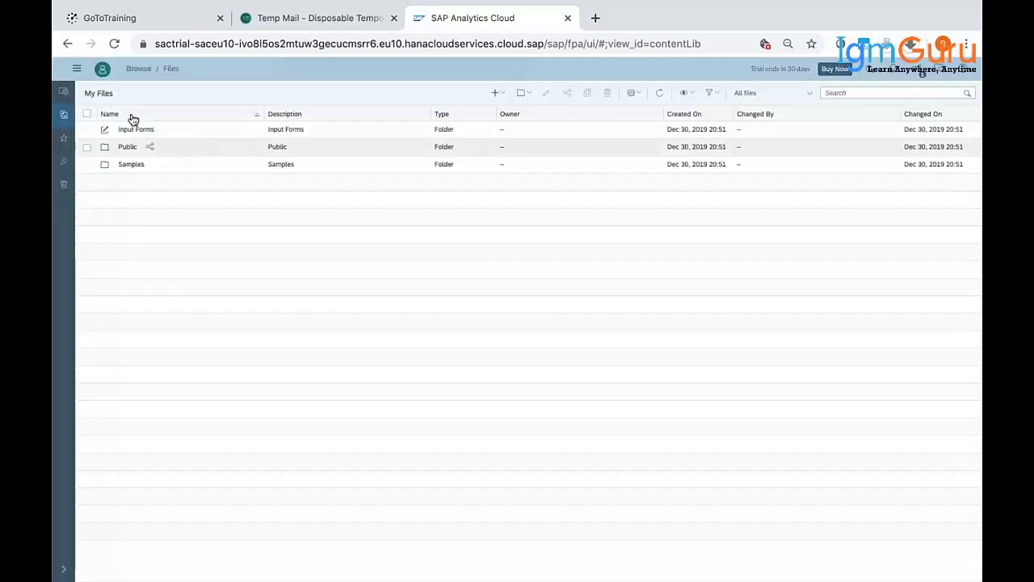
# - Start a new model and view its datasource and file import options, cancelling the file import
pyautogui.click(76, 69)
pyautogui.moveTo(118, 121)
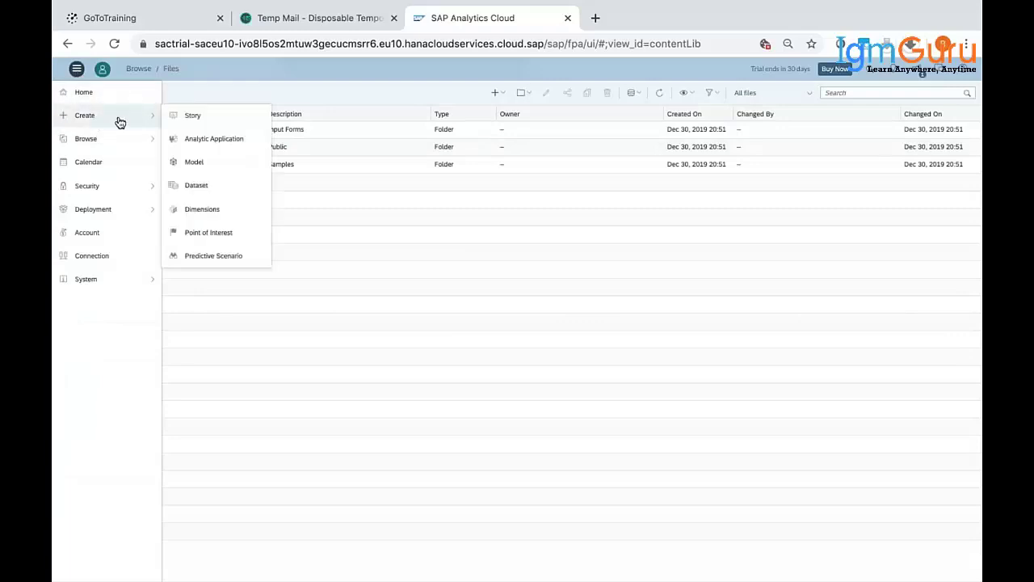
pyautogui.click(196, 161)
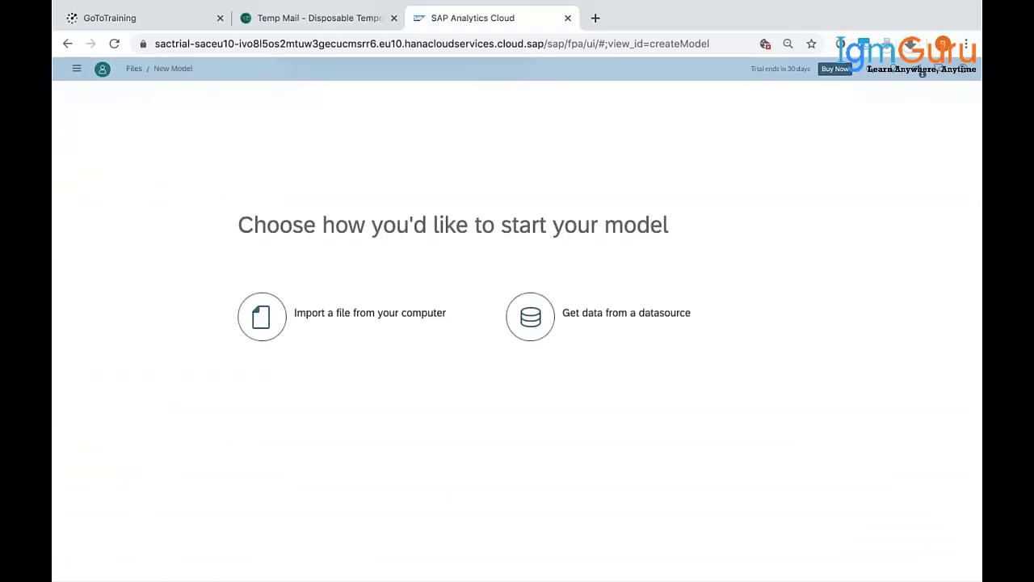
pyautogui.click(530, 324)
pyautogui.click(214, 327)
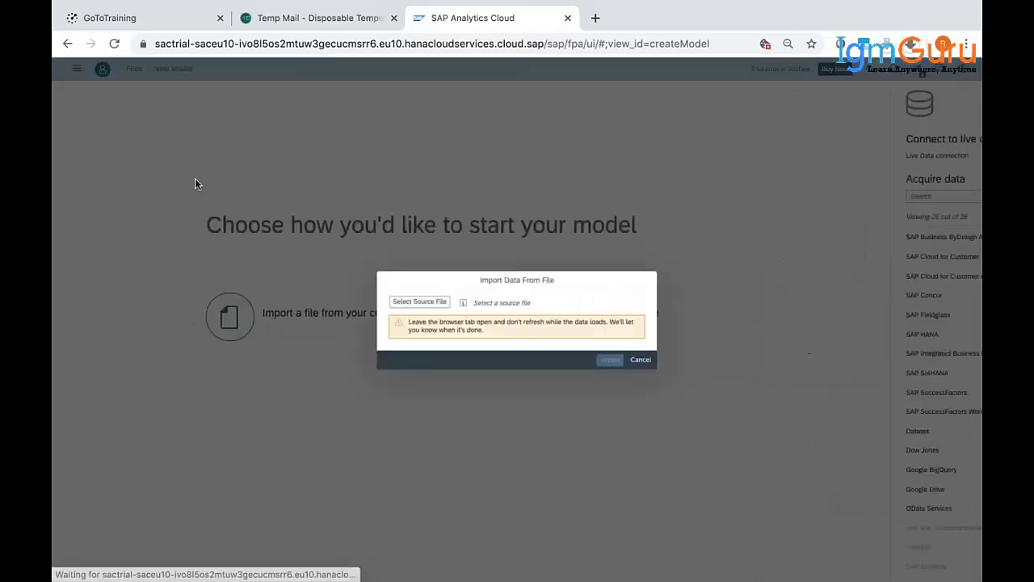
pyautogui.click(631, 361)
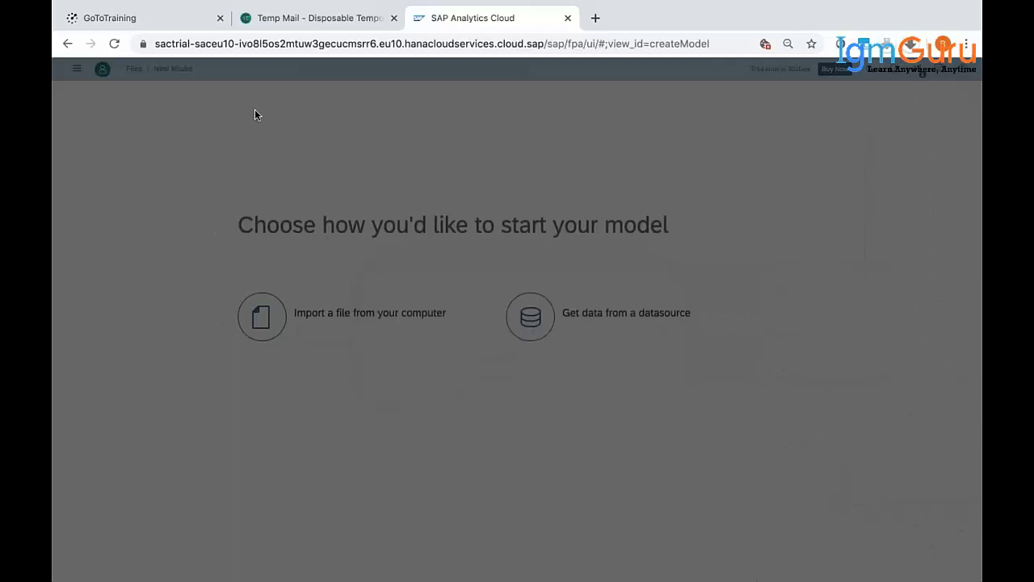
# - Return to Files and open the Samples folder
pyautogui.click(134, 70)
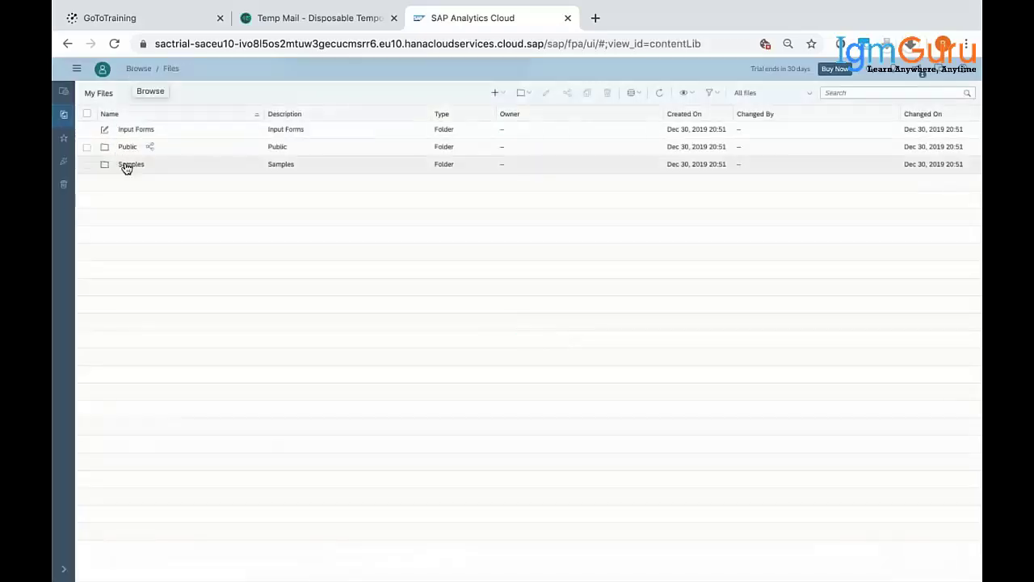
pyautogui.click(127, 165)
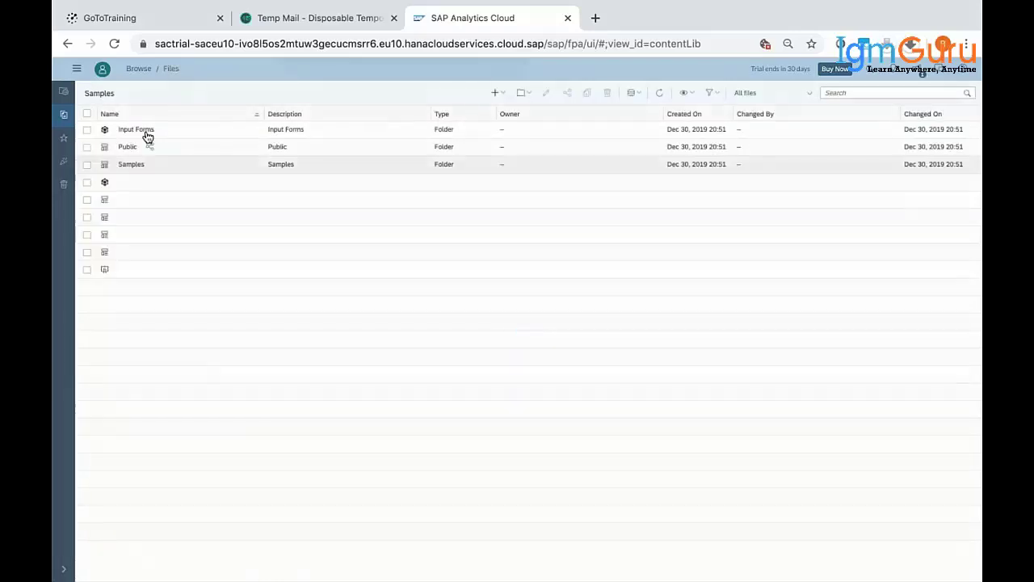
pyautogui.click(122, 184)
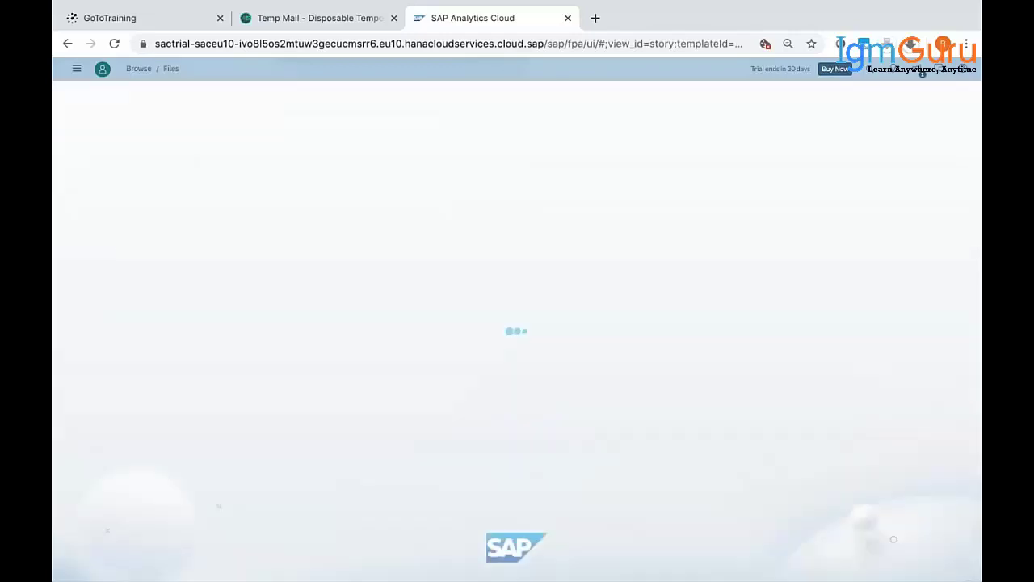
pyautogui.click(67, 44)
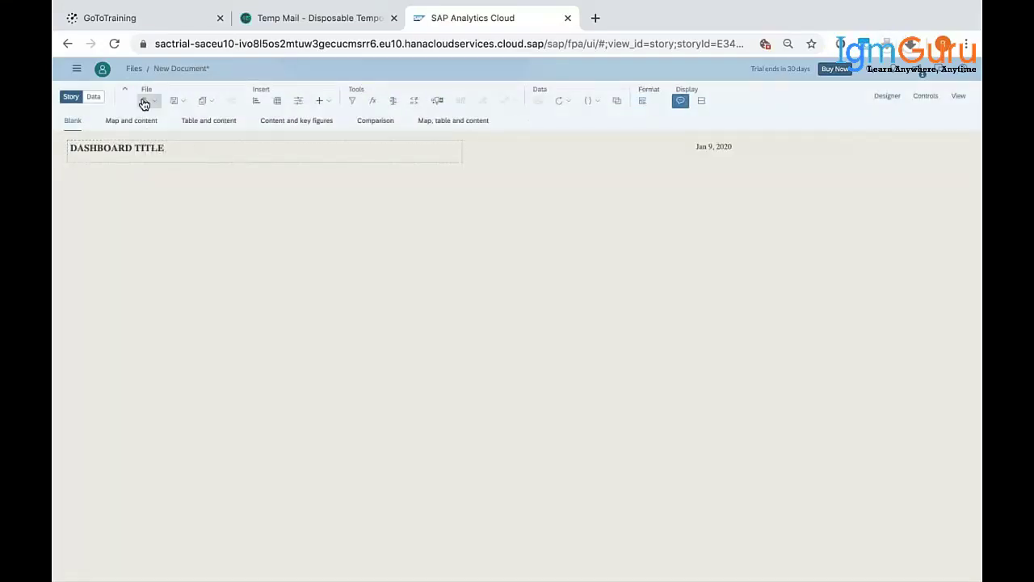
pyautogui.click(67, 43)
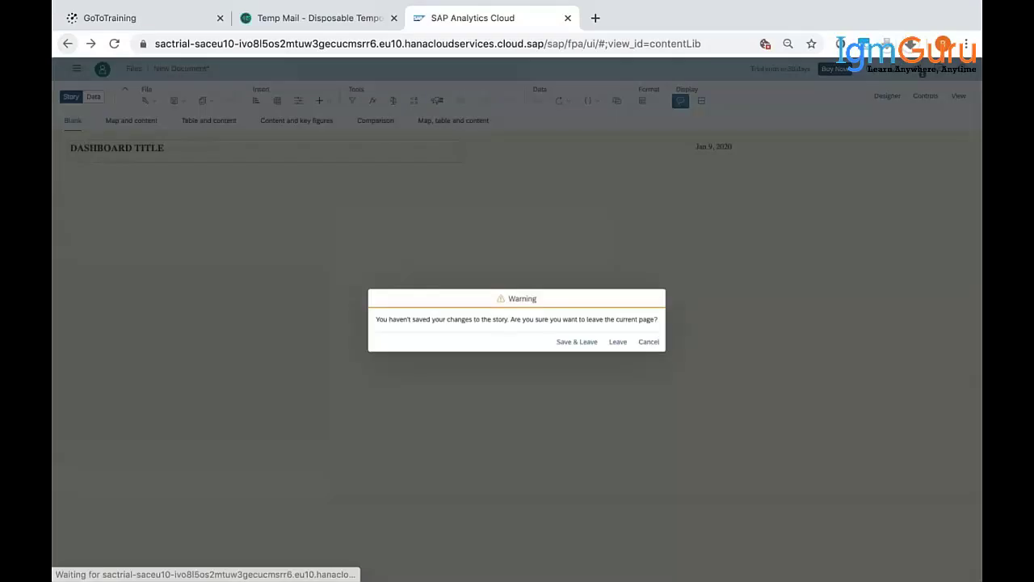
pyautogui.click(617, 342)
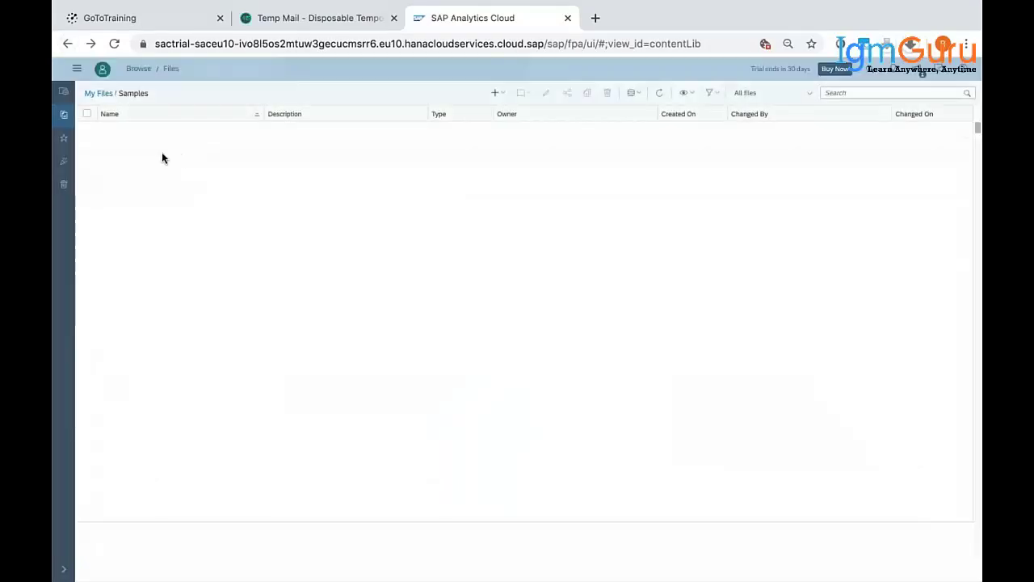
# - Open BestRunJuice_SampleModel, examine its dimensions and data management view, and return to Files
pyautogui.click(142, 132)
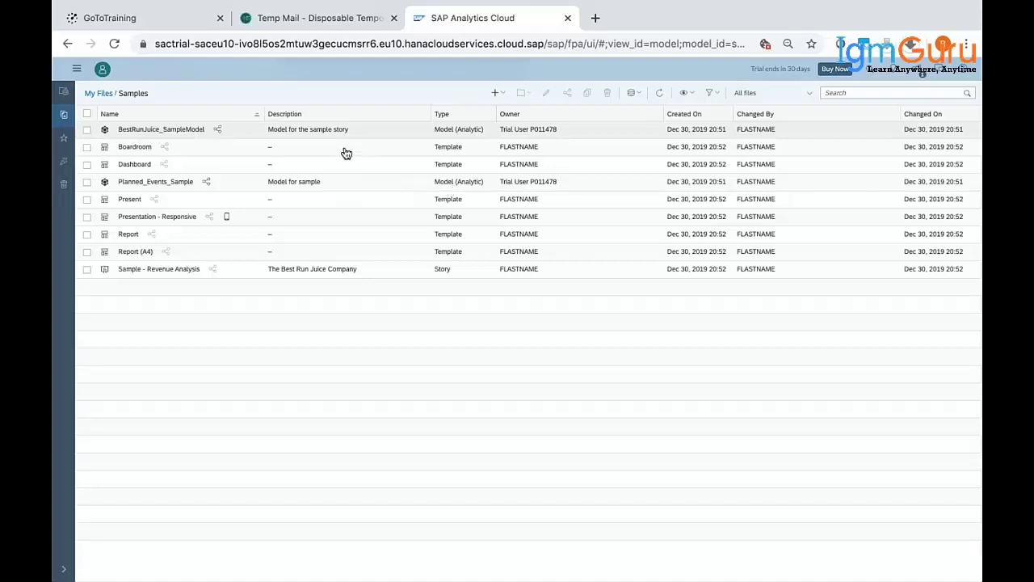
pyautogui.click(181, 131)
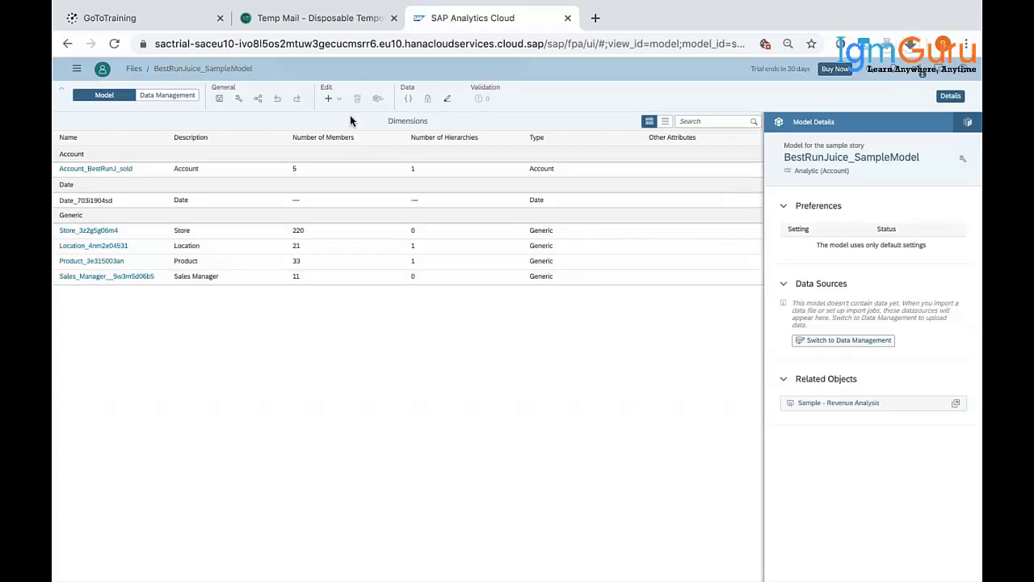
pyautogui.click(161, 98)
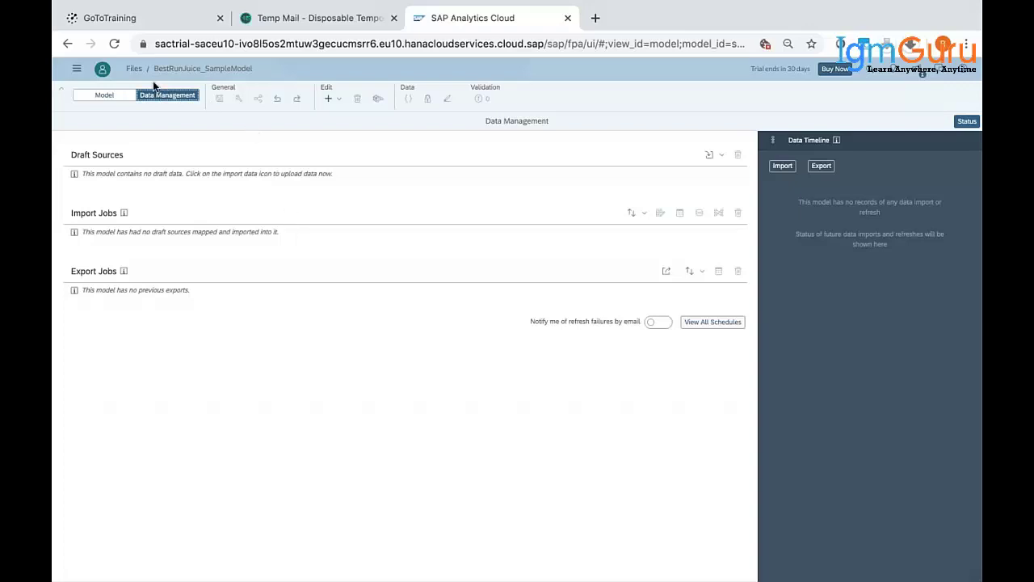
pyautogui.click(131, 68)
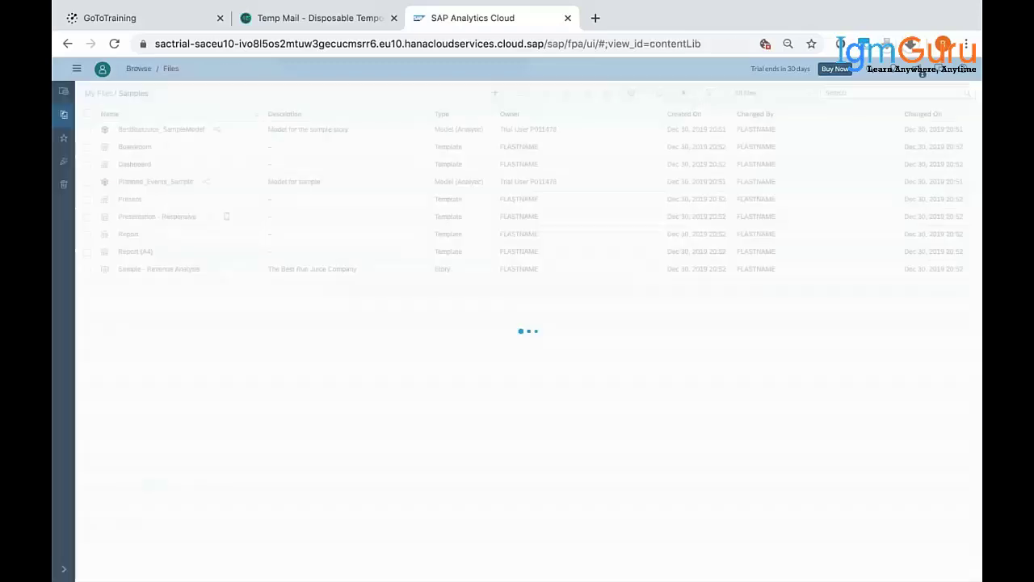